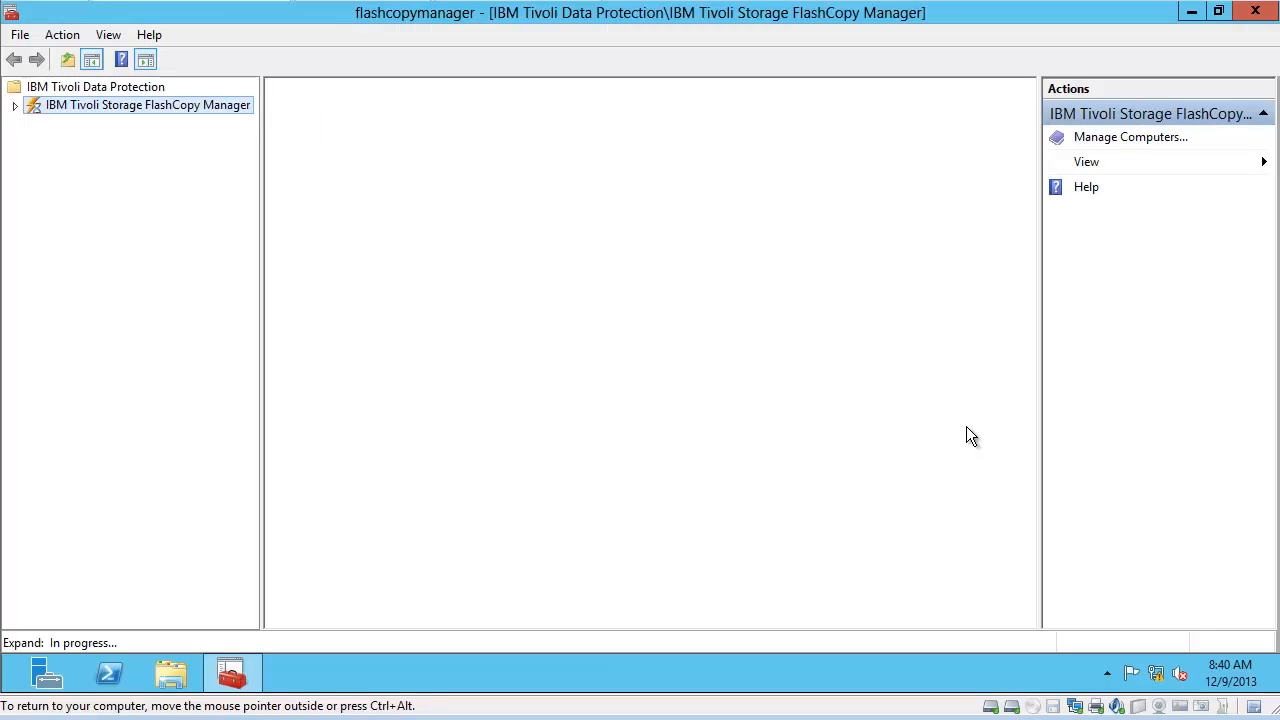
Step: Open the CSIPDC file system node under Protect and Recover Data
left_click(15, 105)
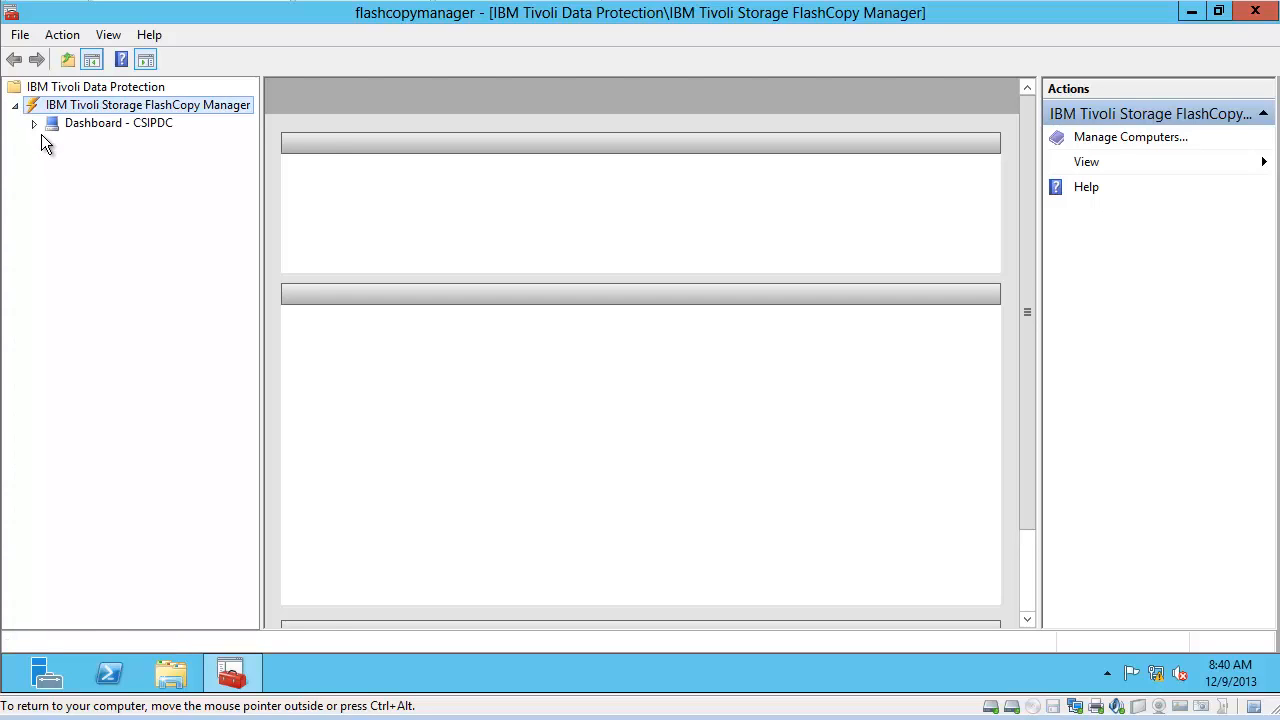
left_click(35, 124)
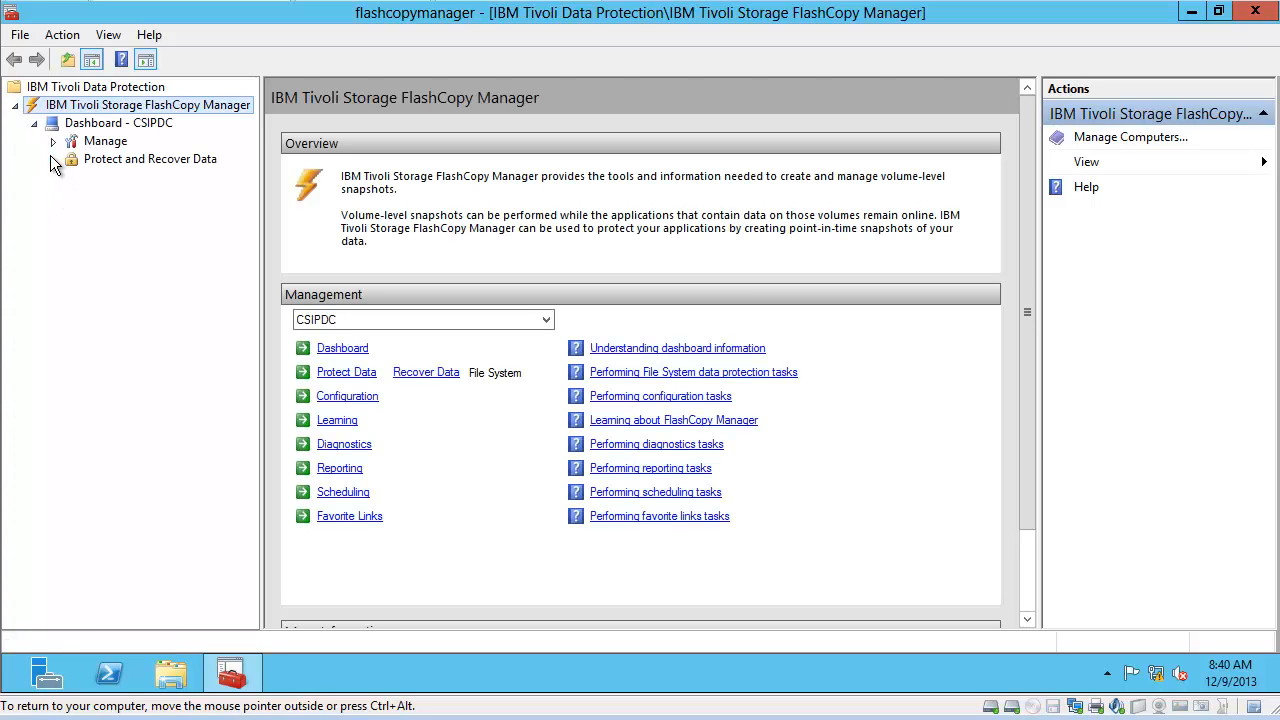
left_click(52, 159)
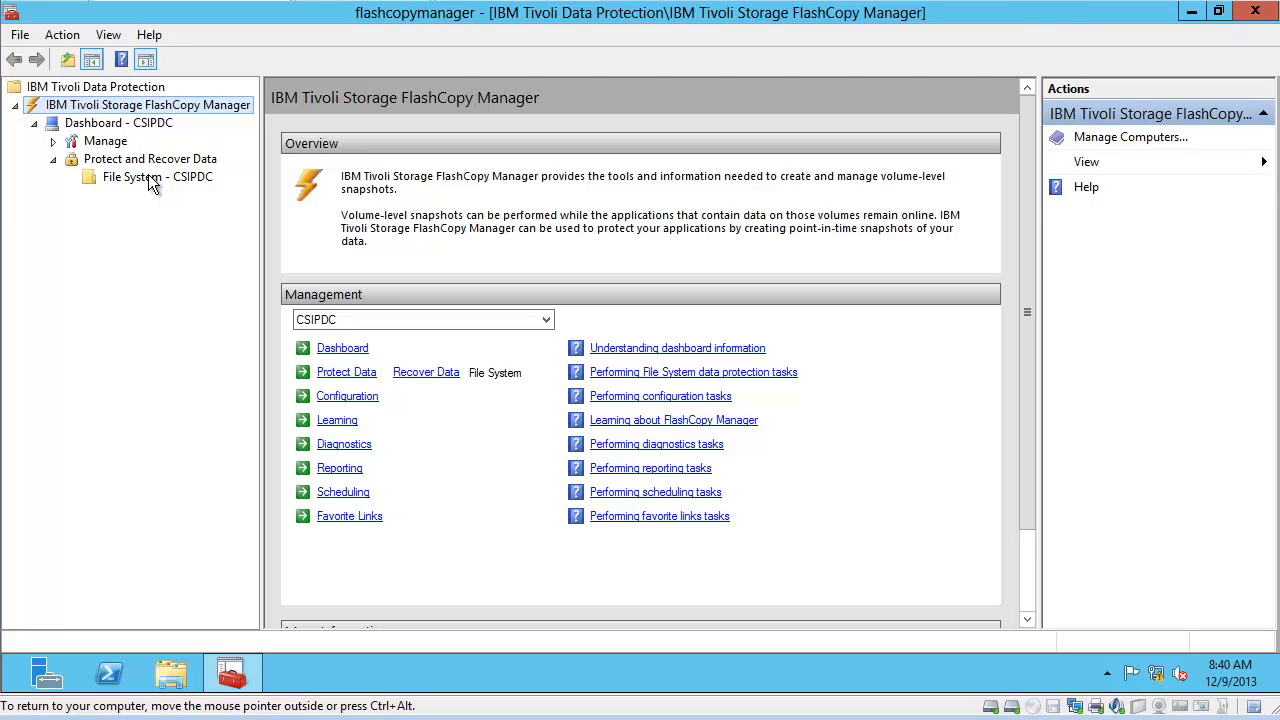
left_click(150, 160)
left_click(165, 177)
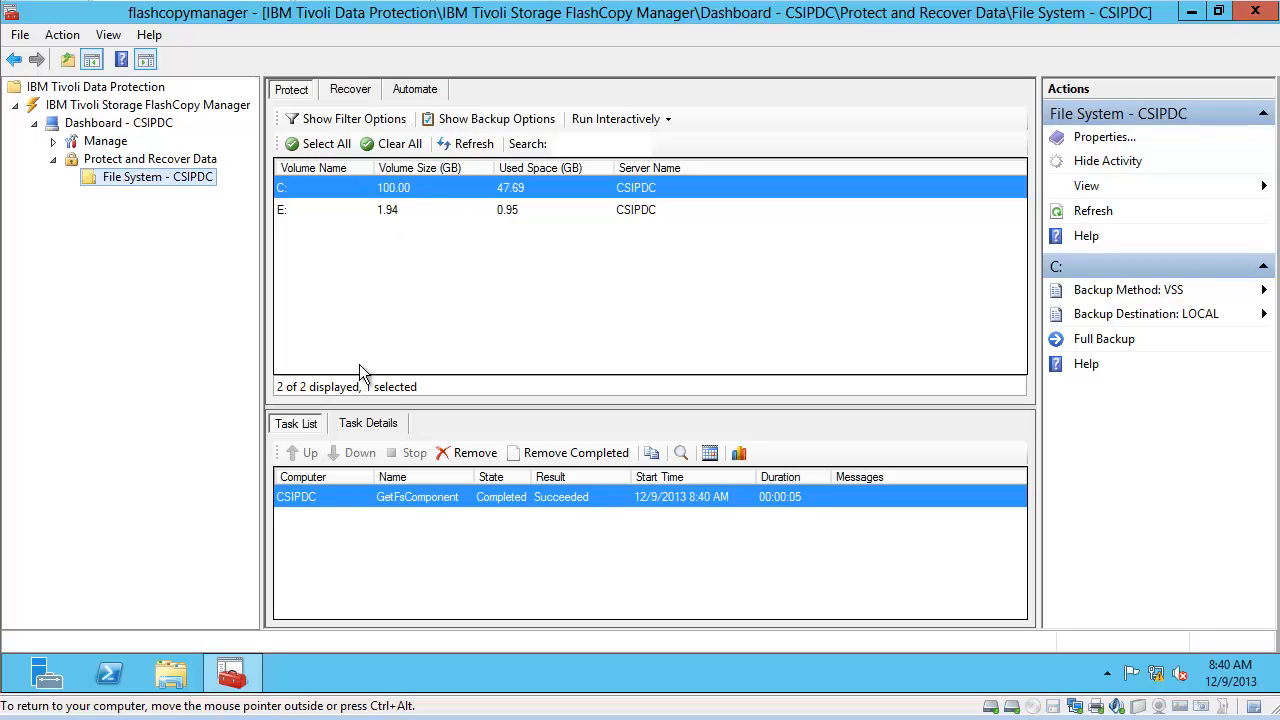
Step: Run a full VSS backup of volume E: with the backup destination kept at Local
left_click(1115, 320)
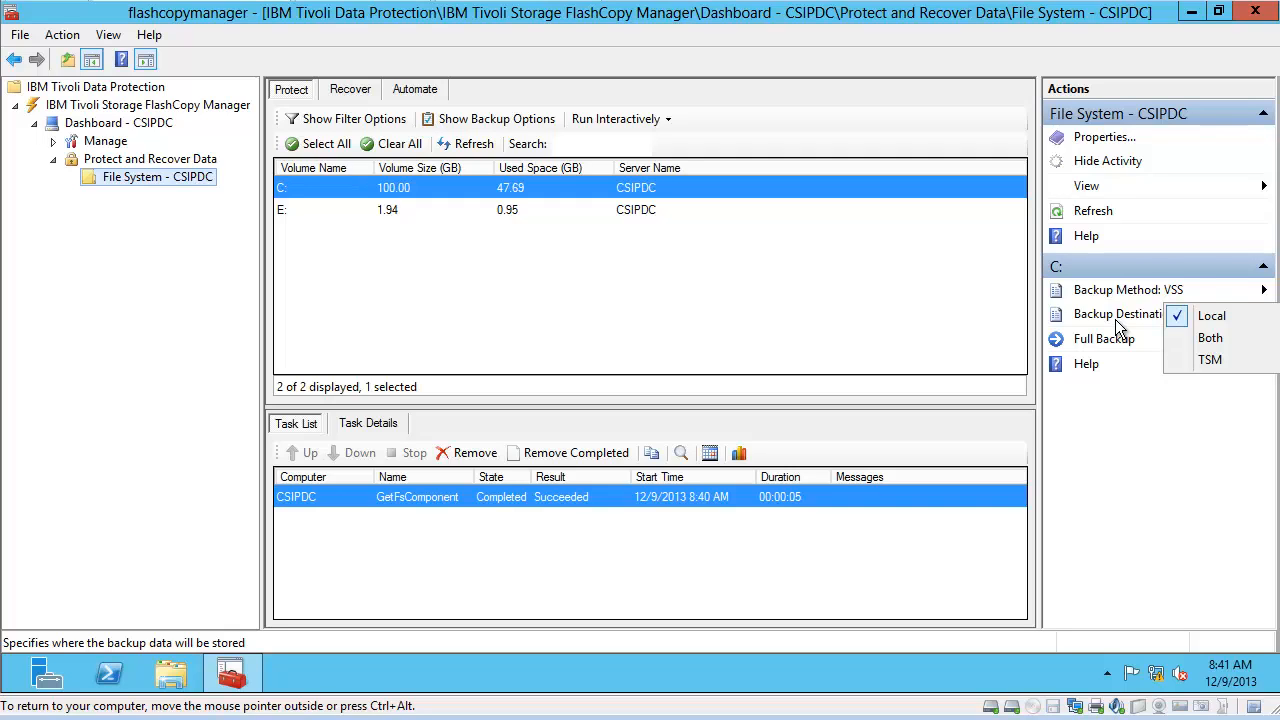
left_click(560, 278)
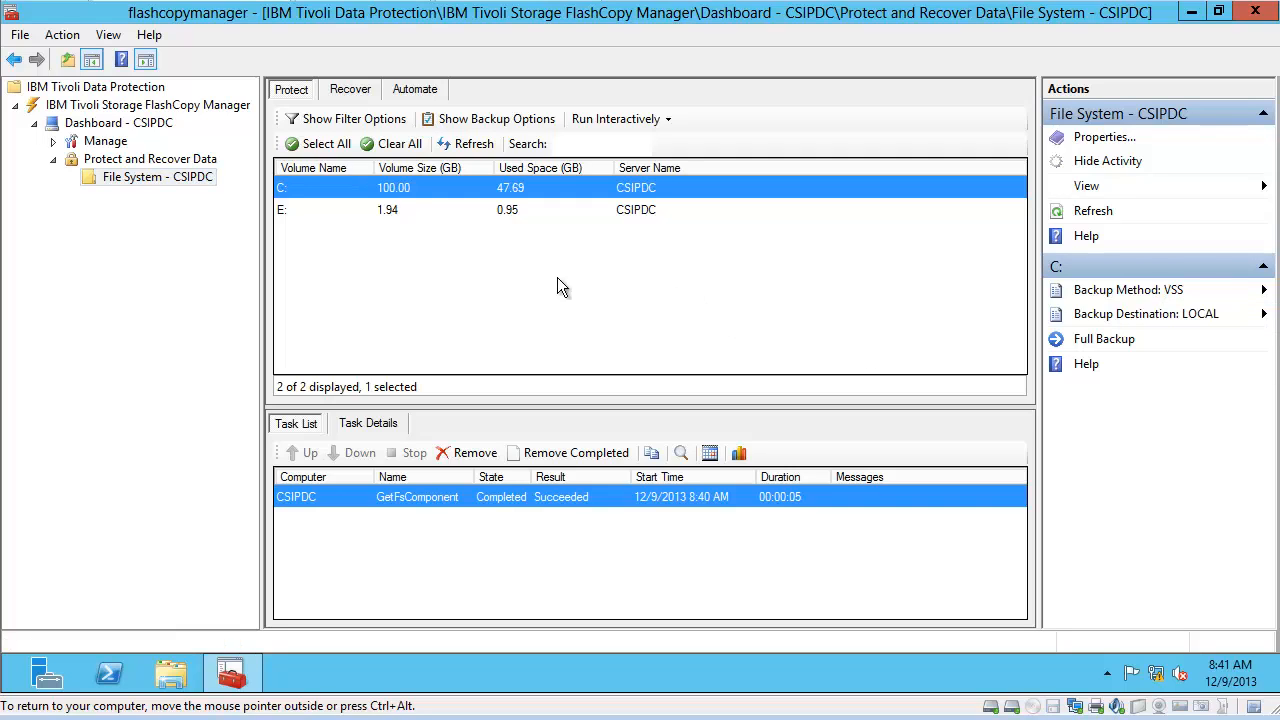
left_click(454, 215)
left_click(752, 187, "ctrl")
left_click(752, 187, "ctrl")
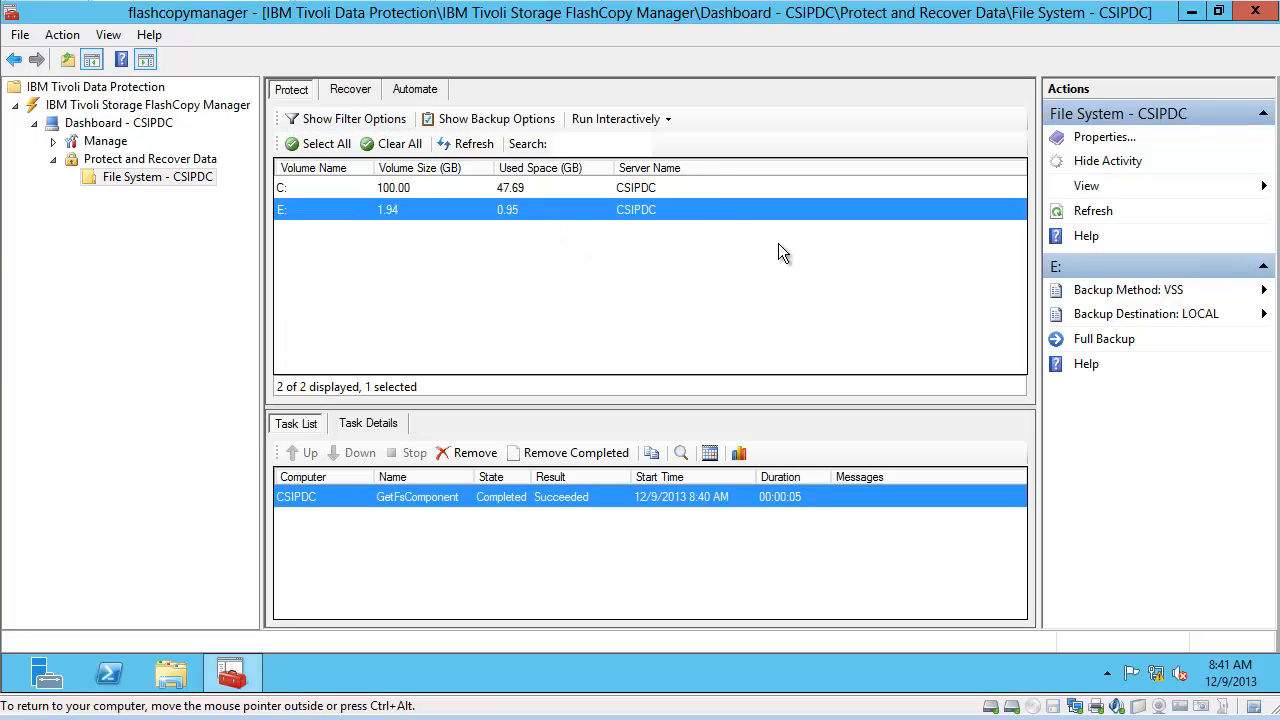
left_click(1106, 339)
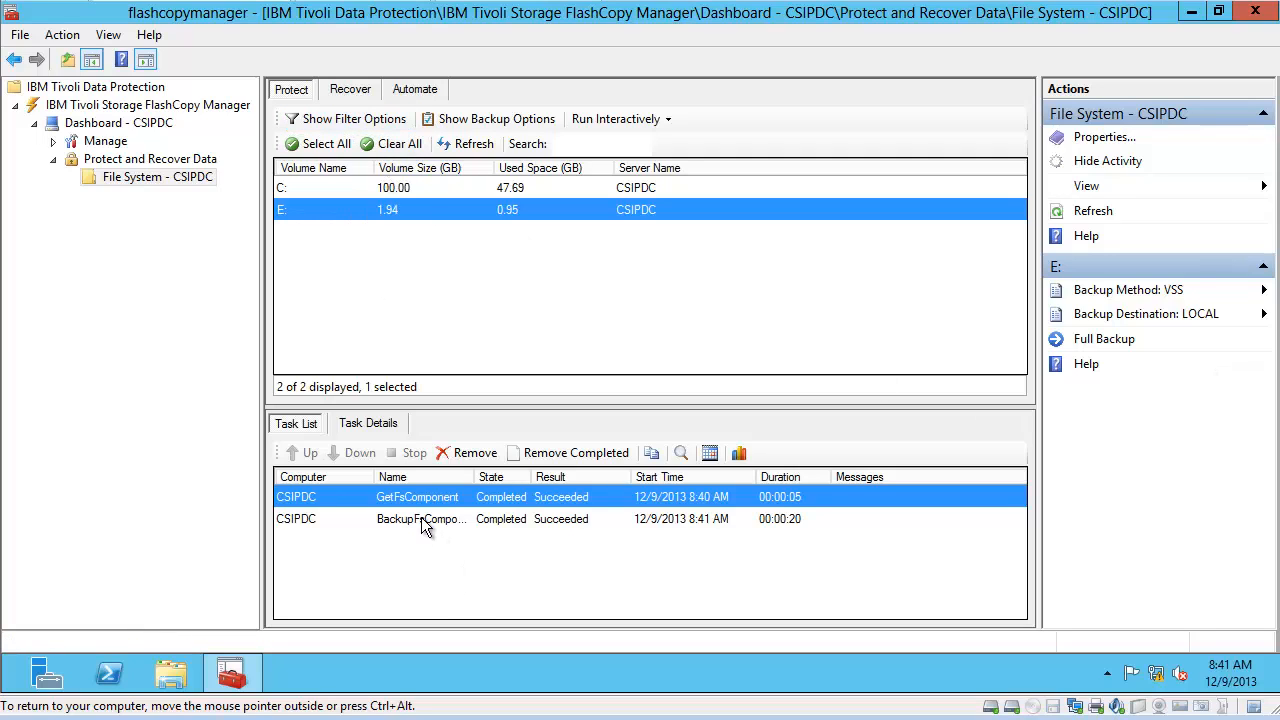
Step: Display the recoverable backups, including the inactive ones, and return the list to active backups only
left_click(335, 94)
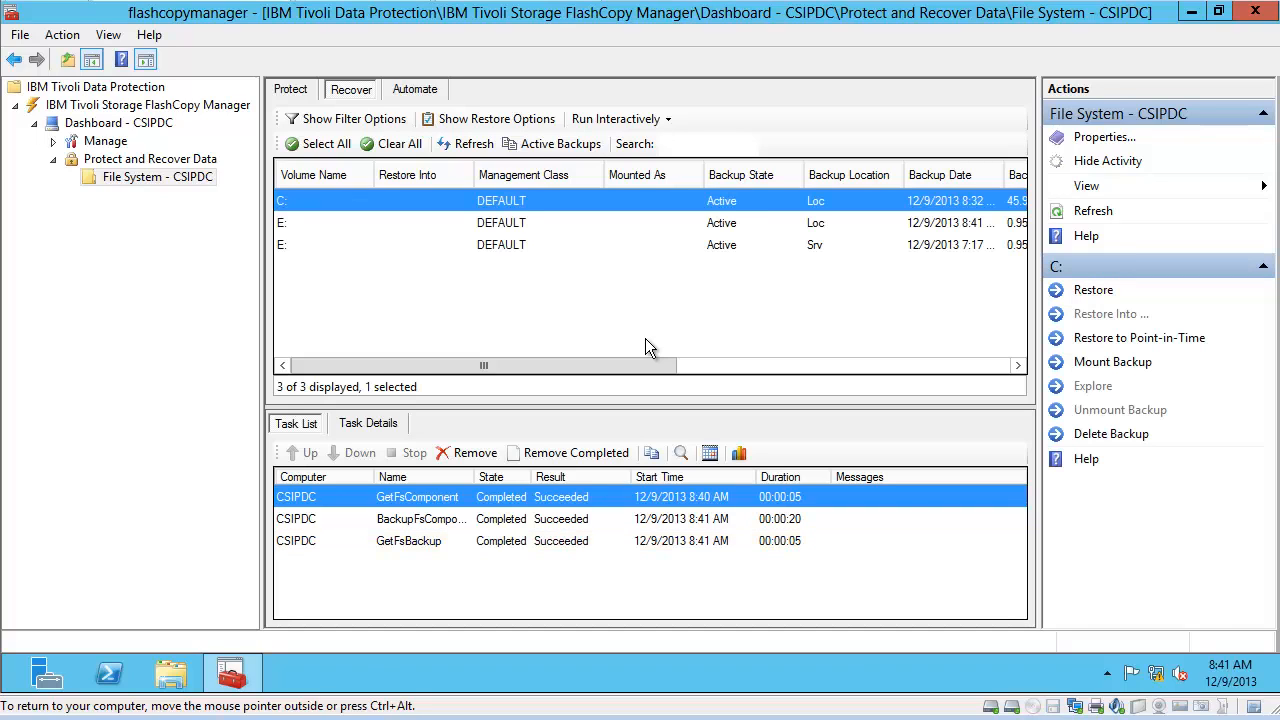
left_click(553, 143)
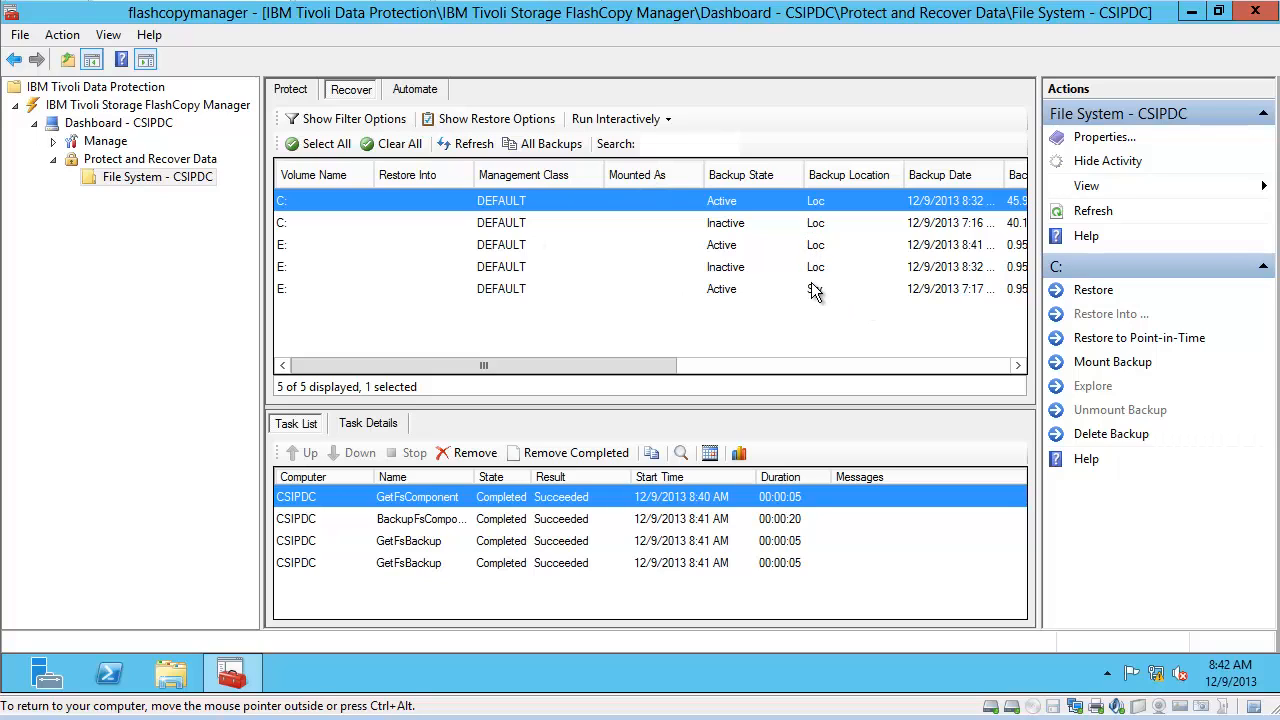
left_click(545, 146)
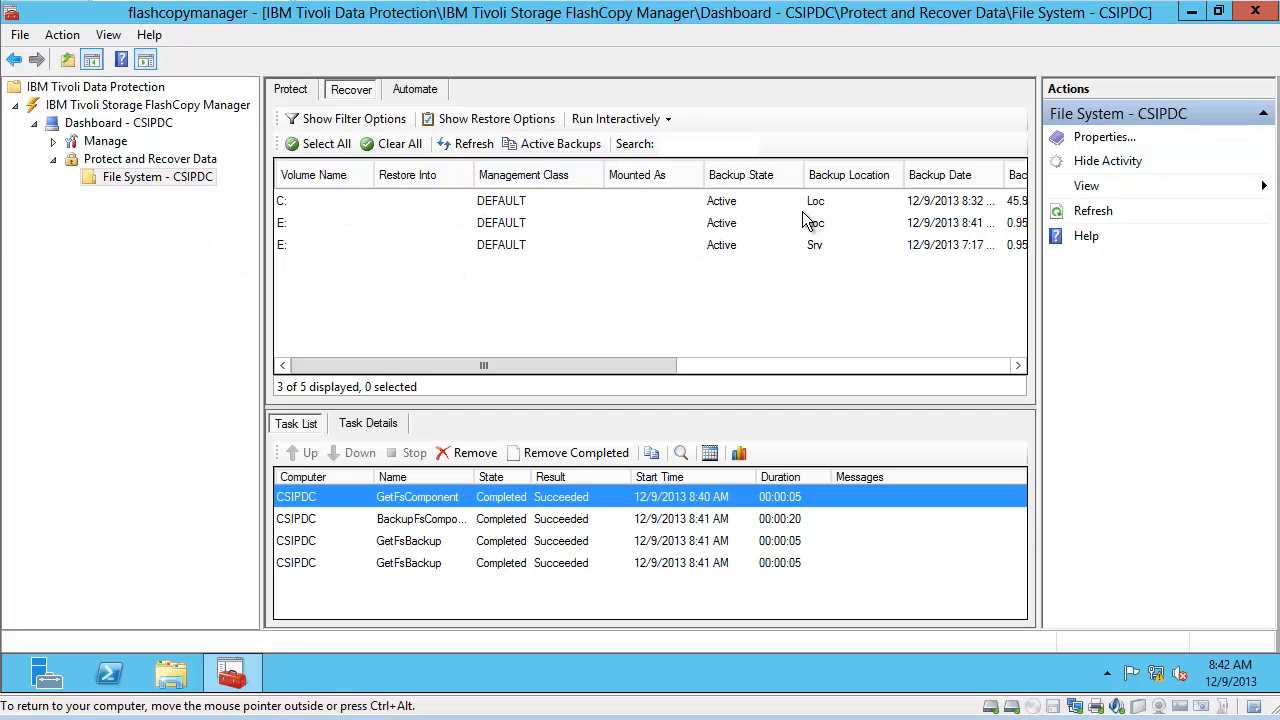
Step: Mount the local backup of volume E: as drive F:
left_click(287, 229)
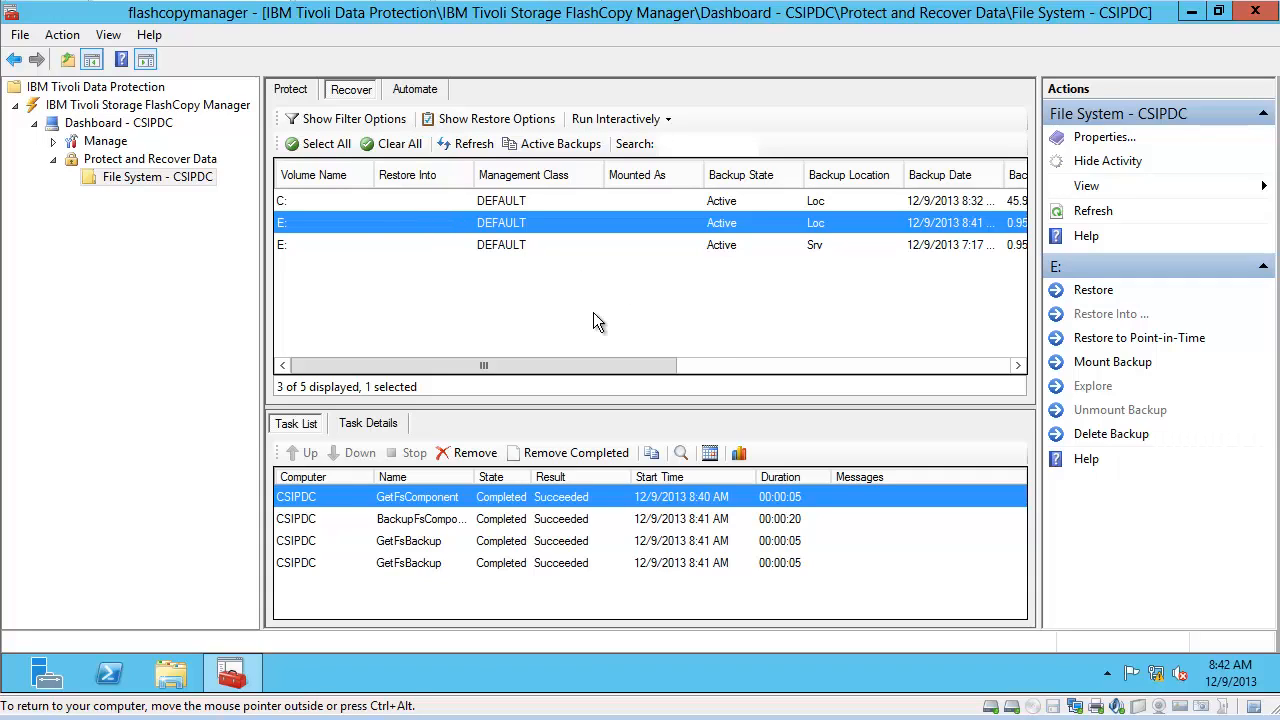
left_click(1066, 364)
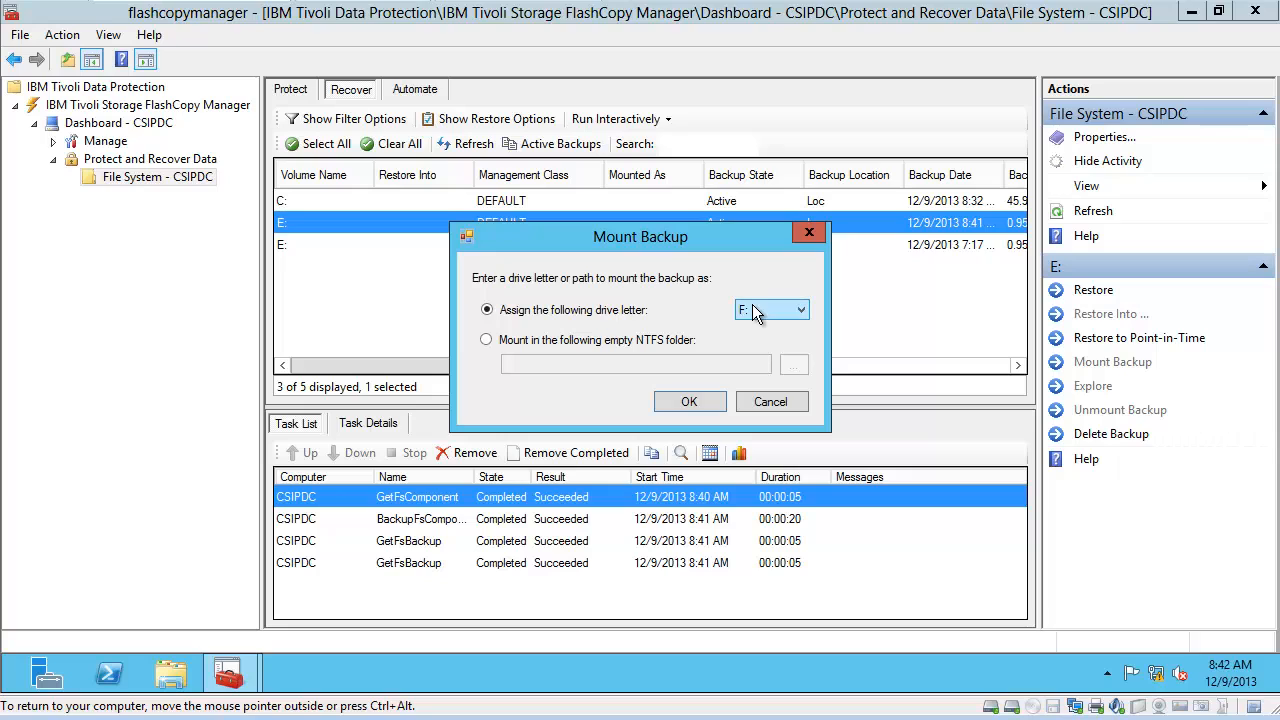
left_click(689, 401)
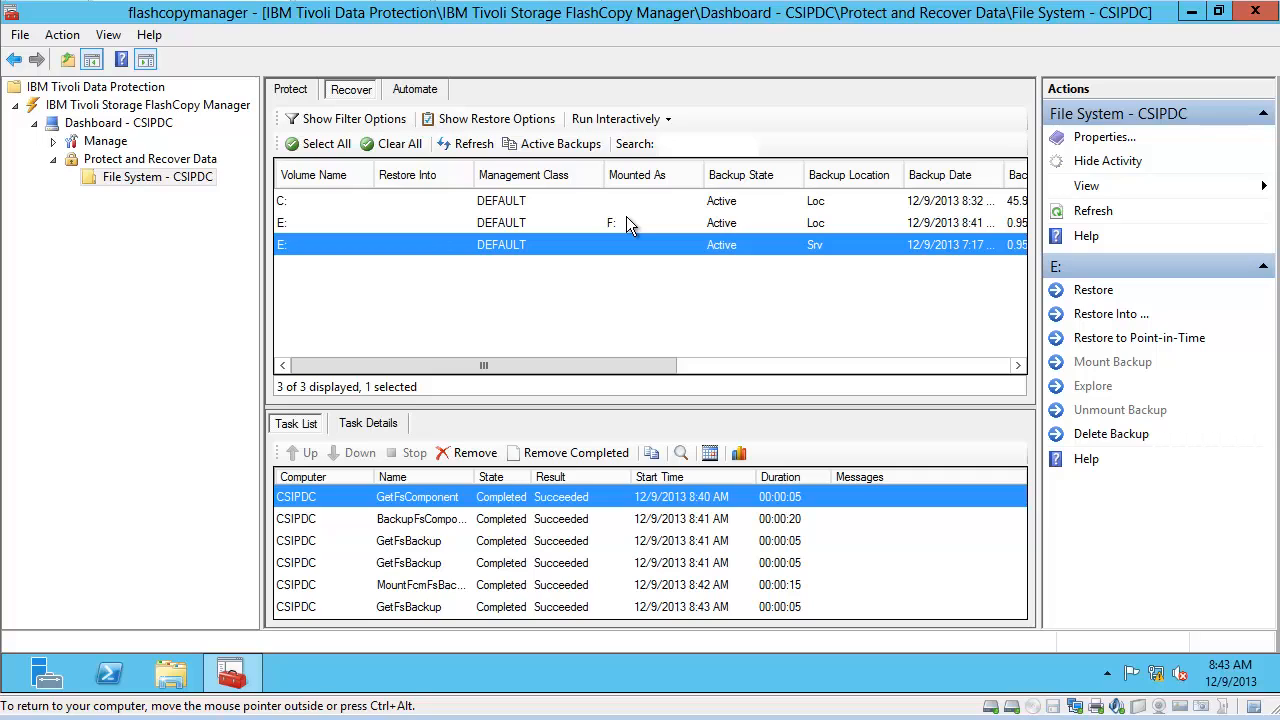
Step: In File Explorer, delete the scripts and tsm_images folders from Test_Volume (E:)
left_click(170, 673)
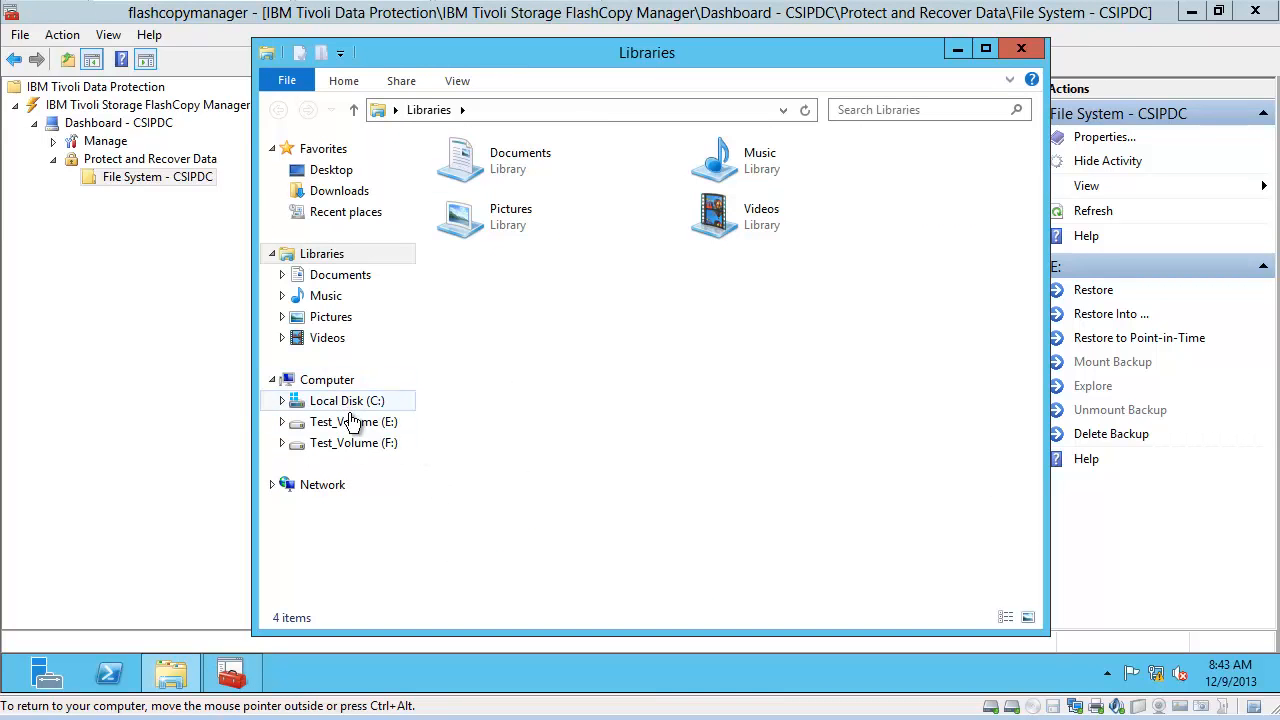
left_click(355, 444)
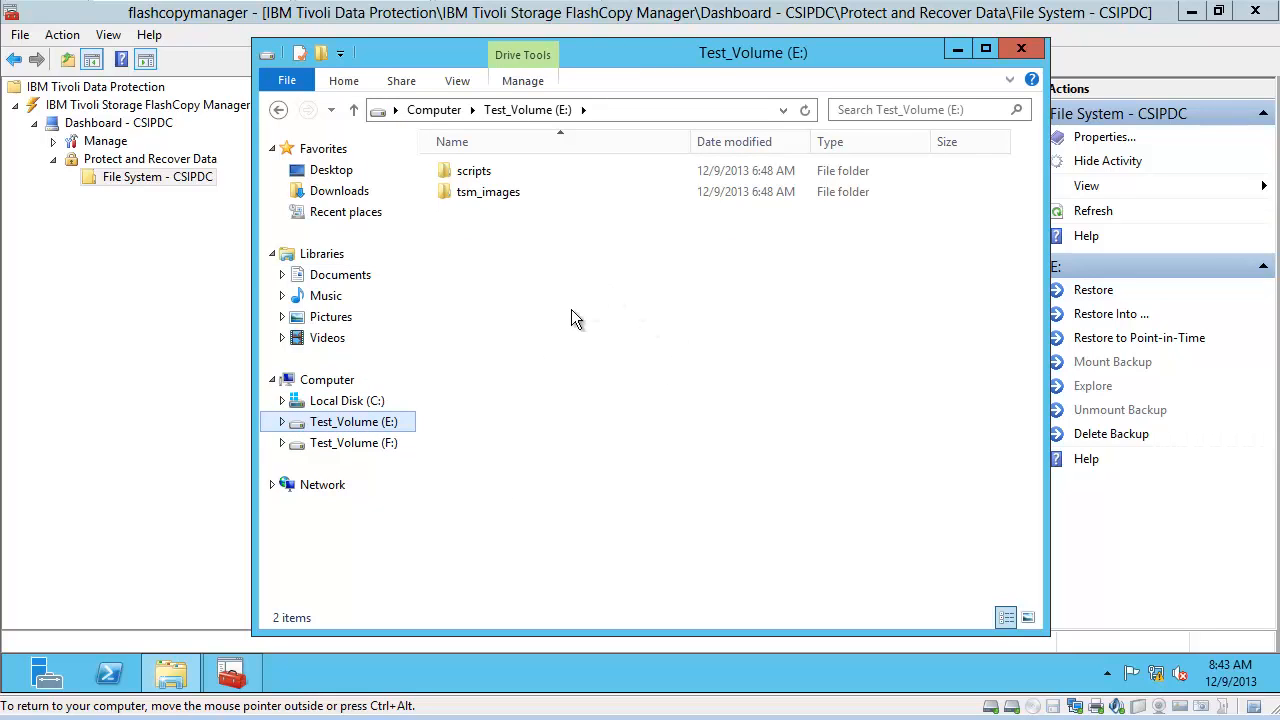
left_click_drag(518, 376, 450, 158)
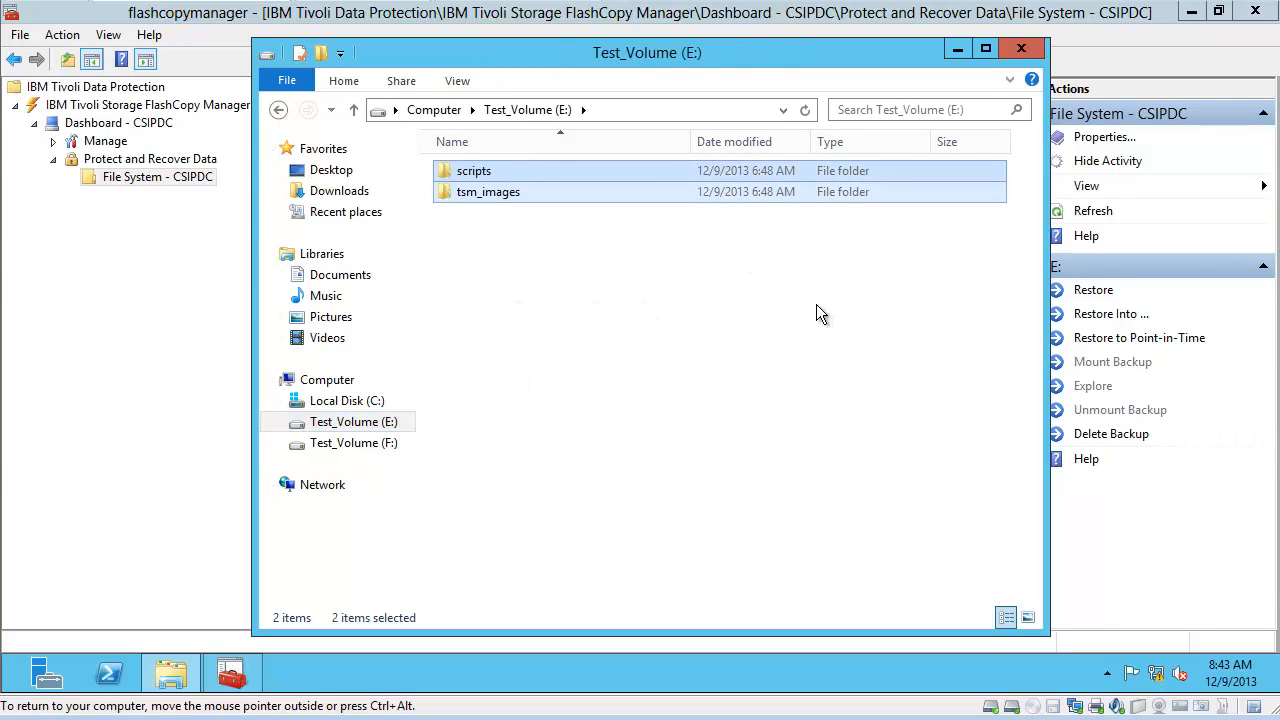
key("Delete")
key("Return")
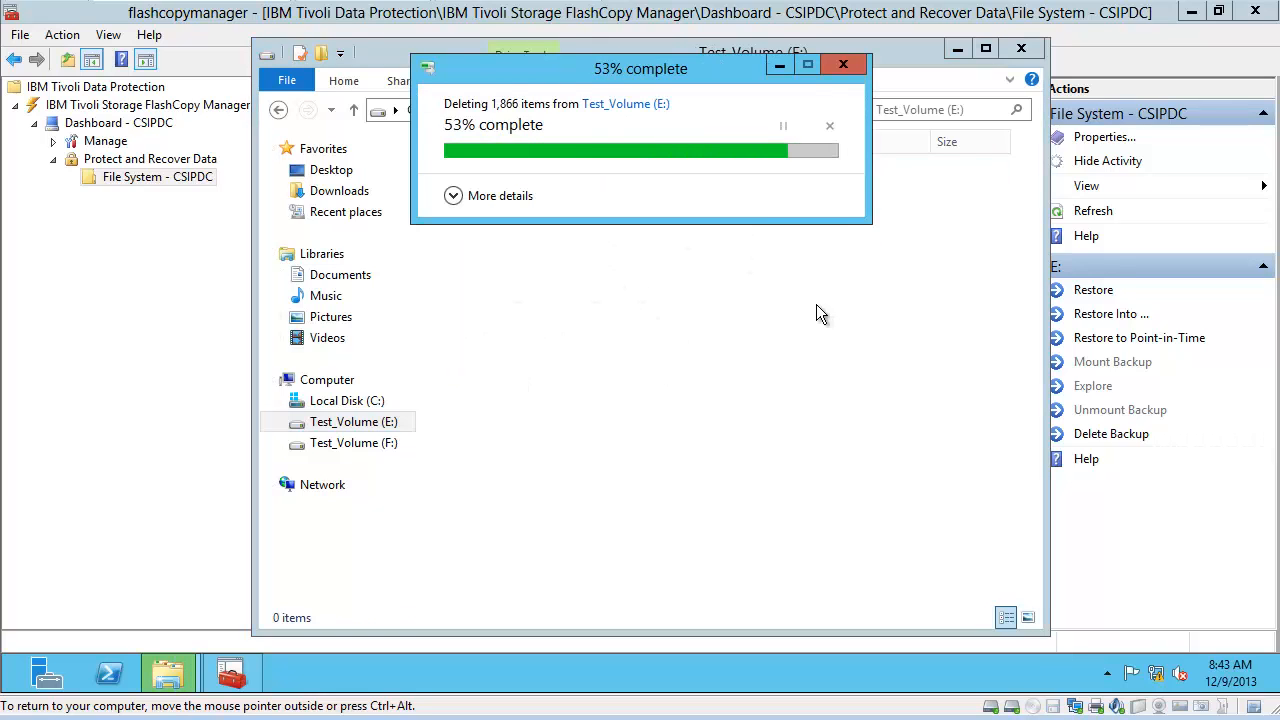
Step: Copy the scripts and tsm_images folders from the mounted backup on F: to Test_Volume (E:) and close File Explorer
left_click(376, 448)
left_click_drag(522, 238, 462, 178)
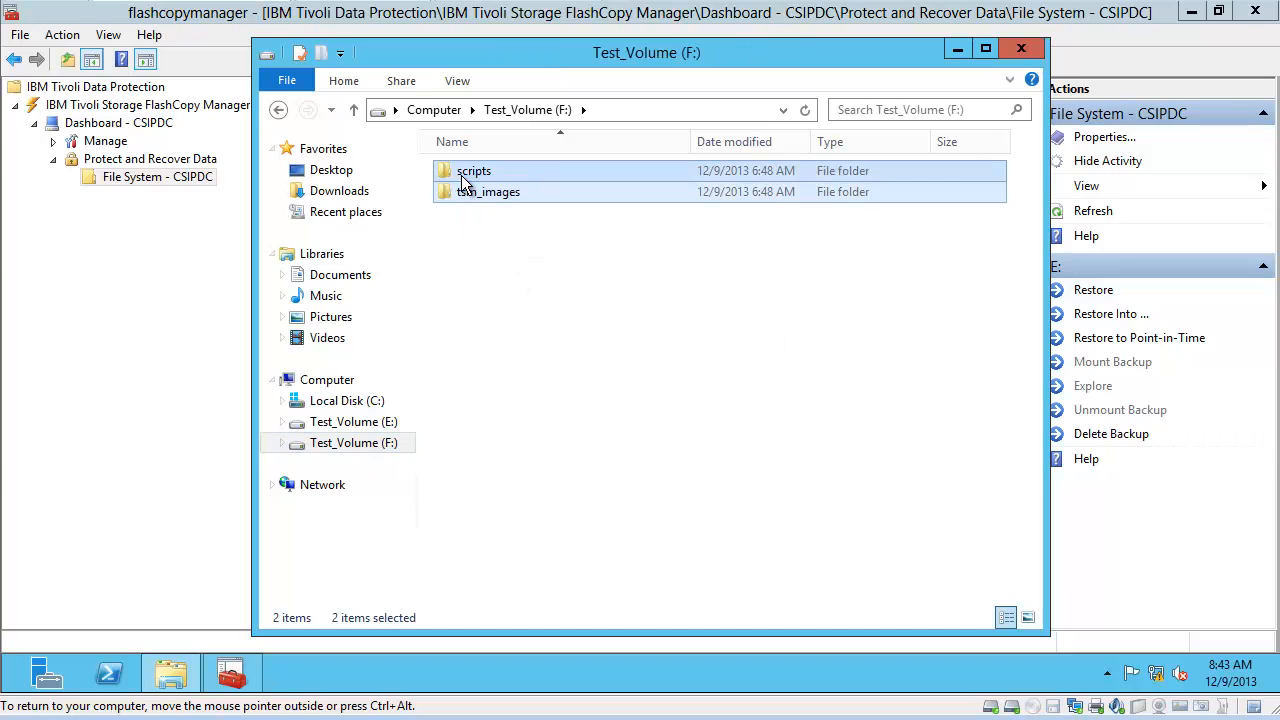
right_click(462, 182)
left_click(500, 264)
left_click(362, 402)
left_click(402, 424)
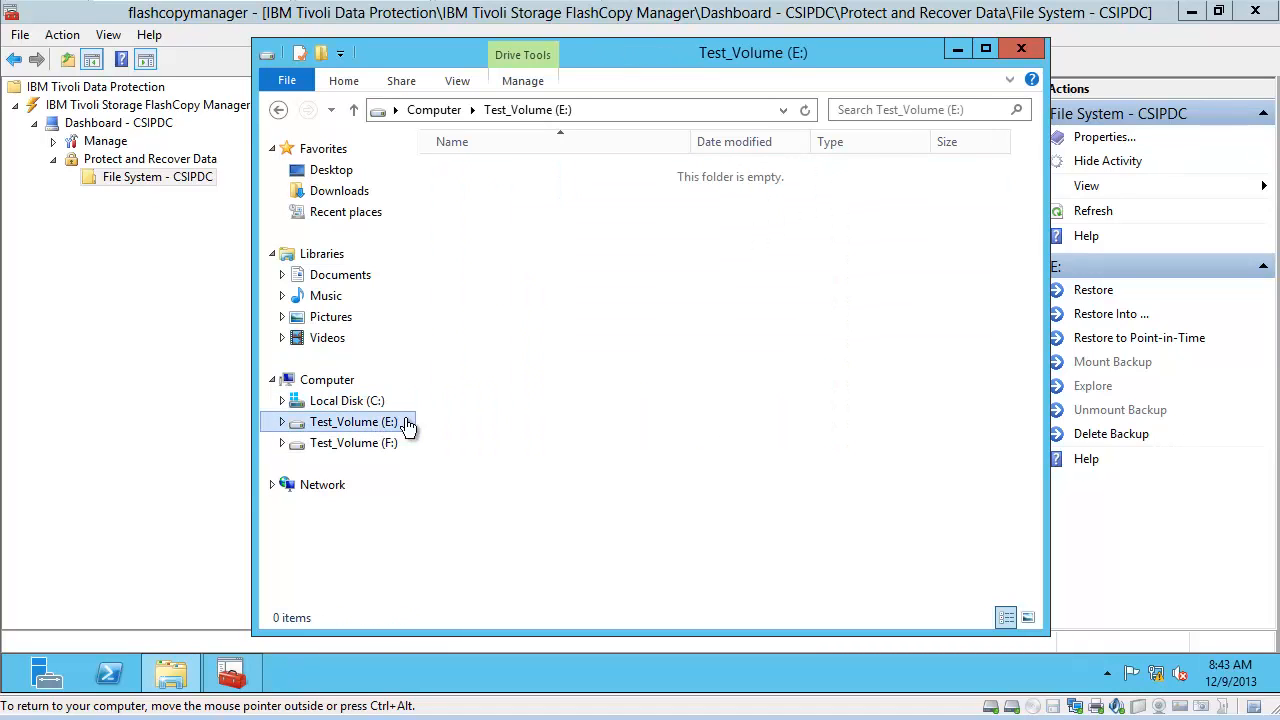
right_click(476, 318)
left_click(527, 450)
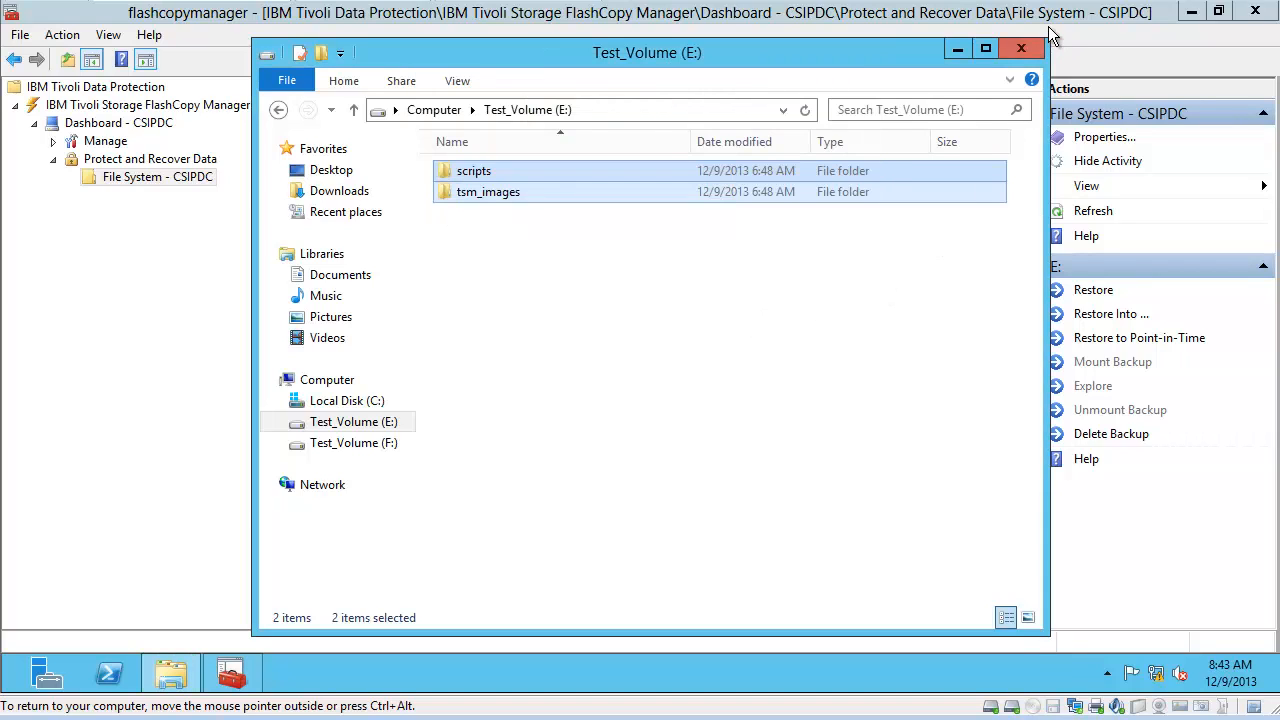
left_click(1020, 52)
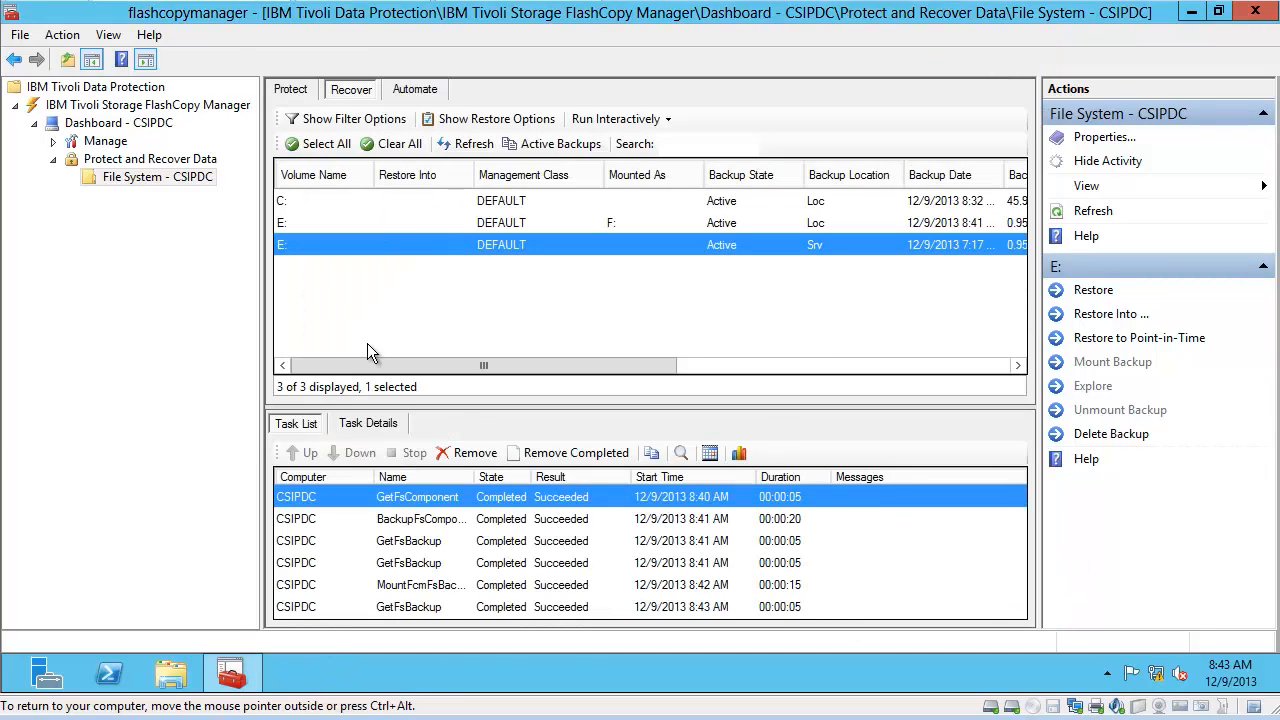
Step: Unmount the local E: backup from drive F: and remove the completed tasks from the task list
left_click_drag(552, 221, 452, 230)
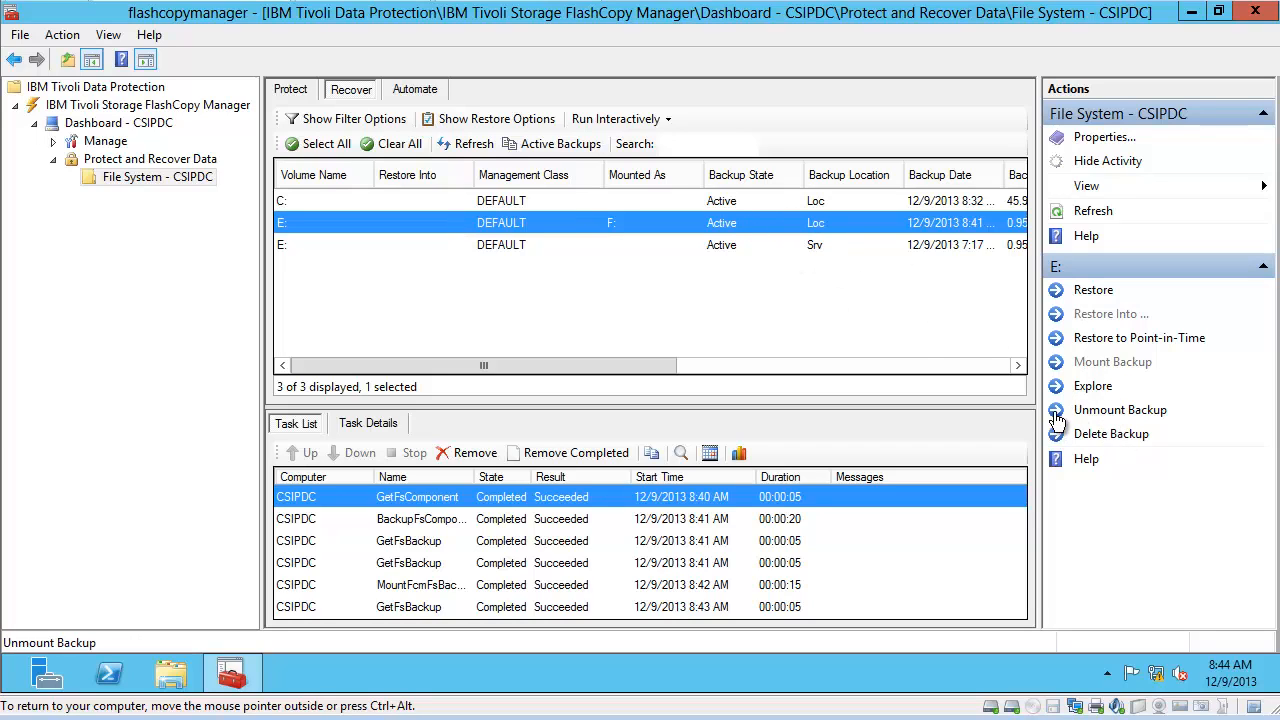
left_click(1110, 412)
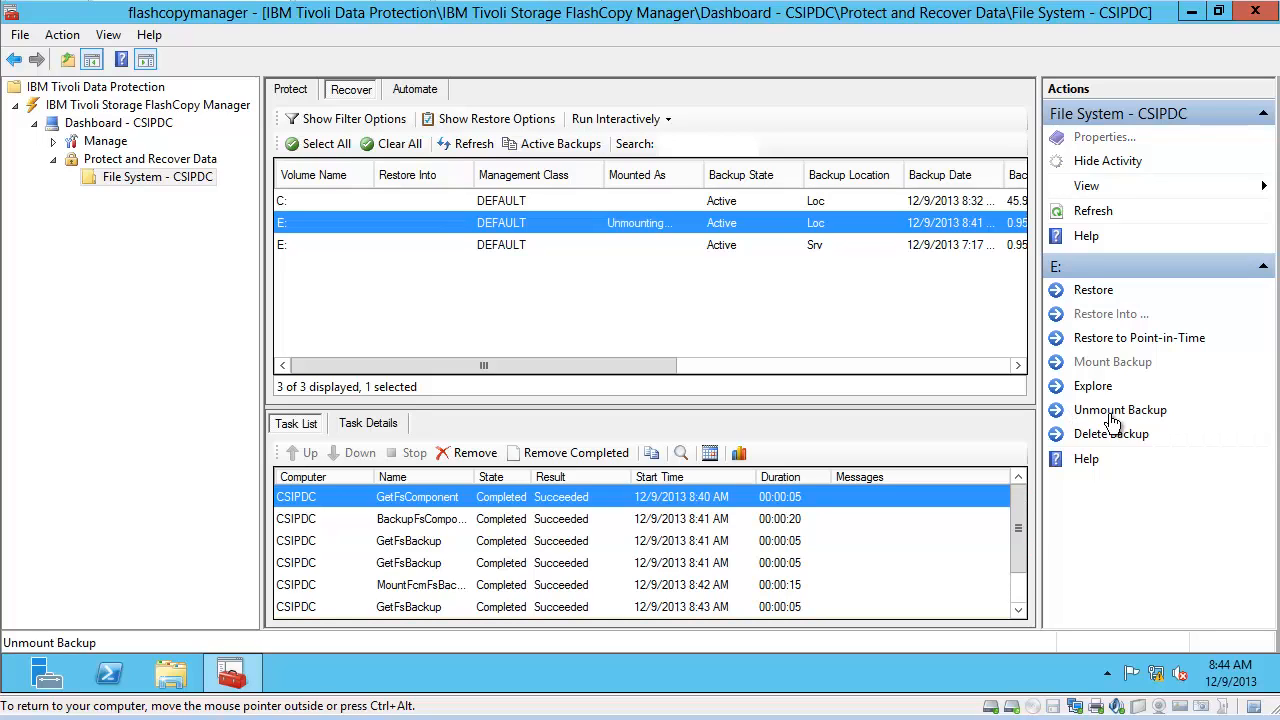
left_click_drag(1012, 520, 1019, 566)
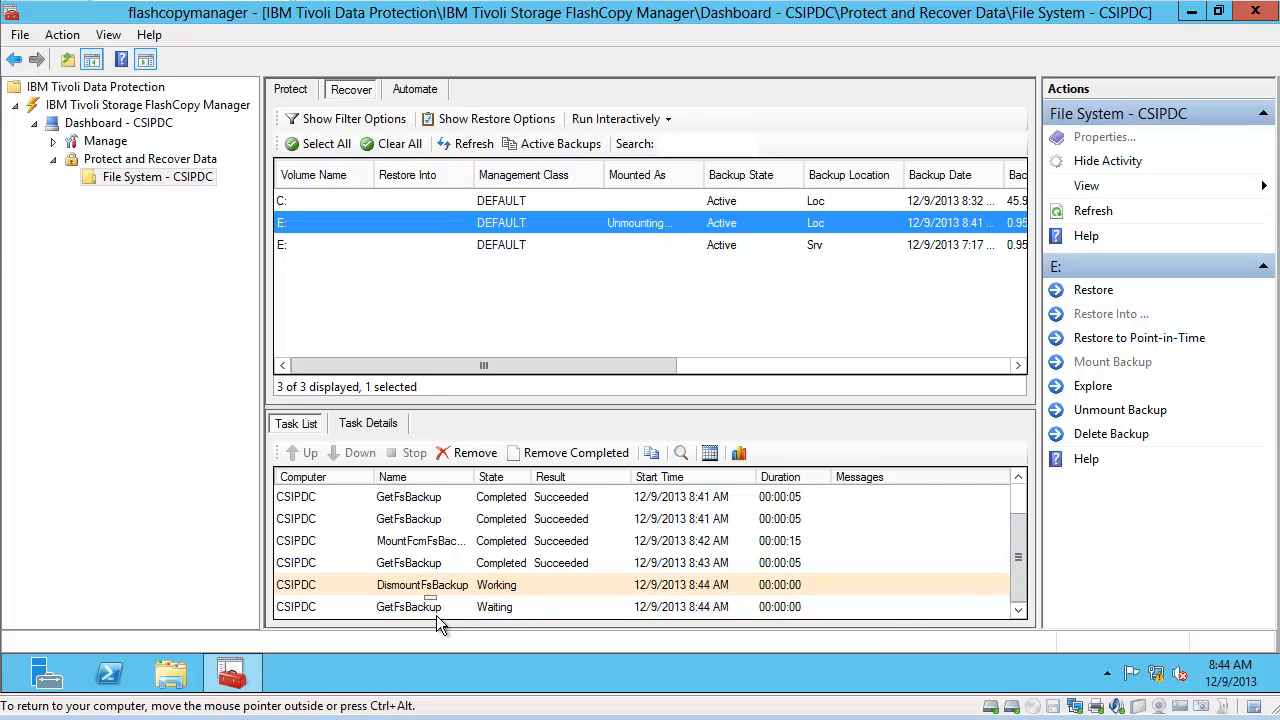
left_click(563, 458)
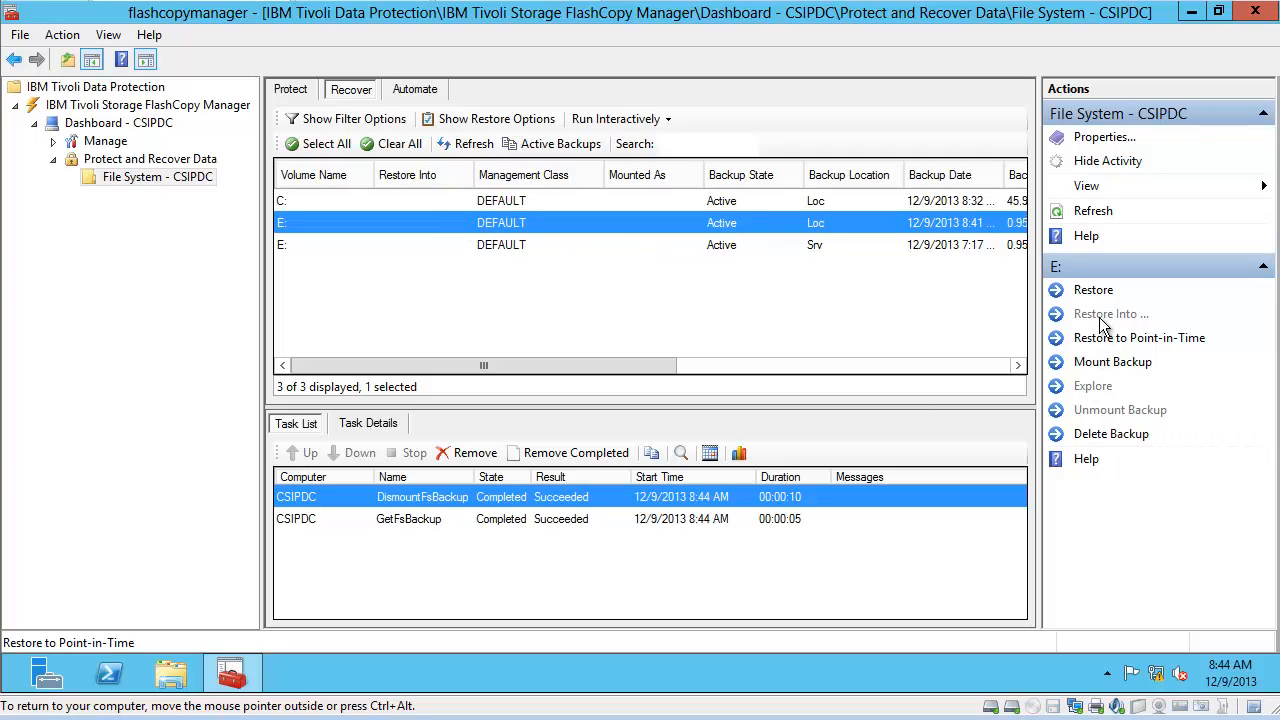
Step: Delete the recovered scripts and tsm_images folders from Test_Volume (E:) in File Explorer, close it and show the desktop's Recycle Bin
left_click(172, 674)
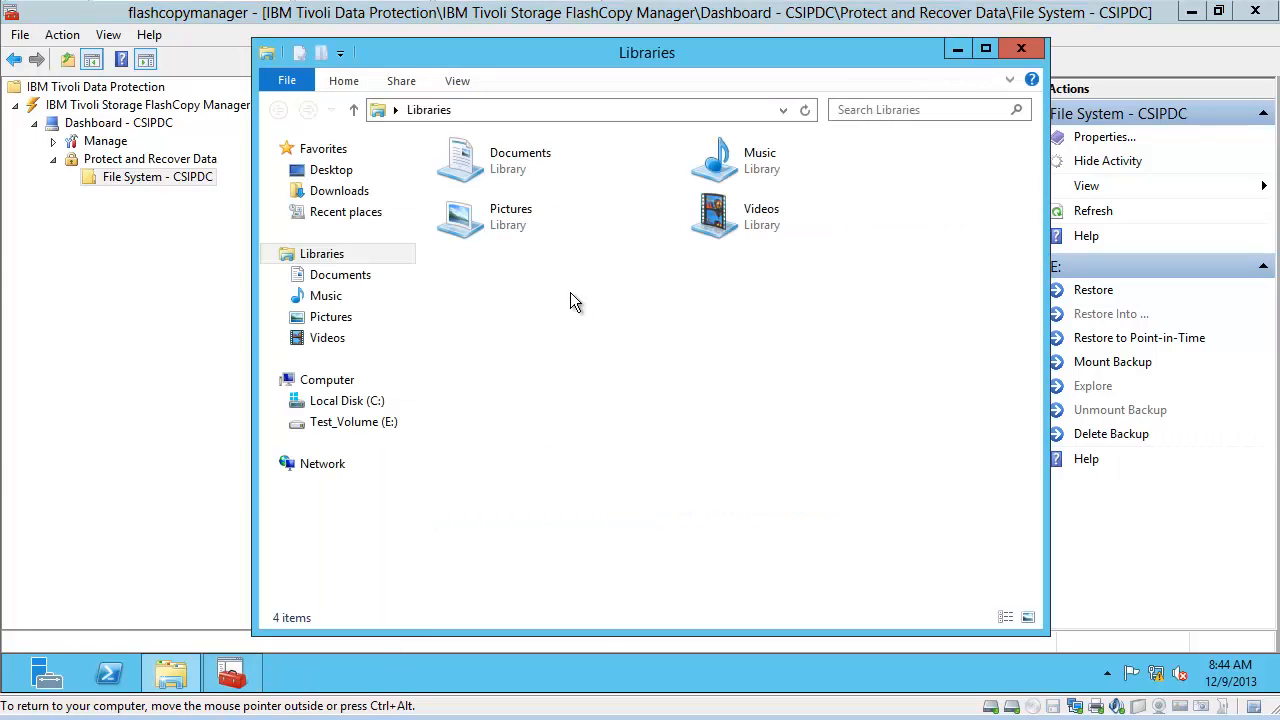
left_click(352, 422)
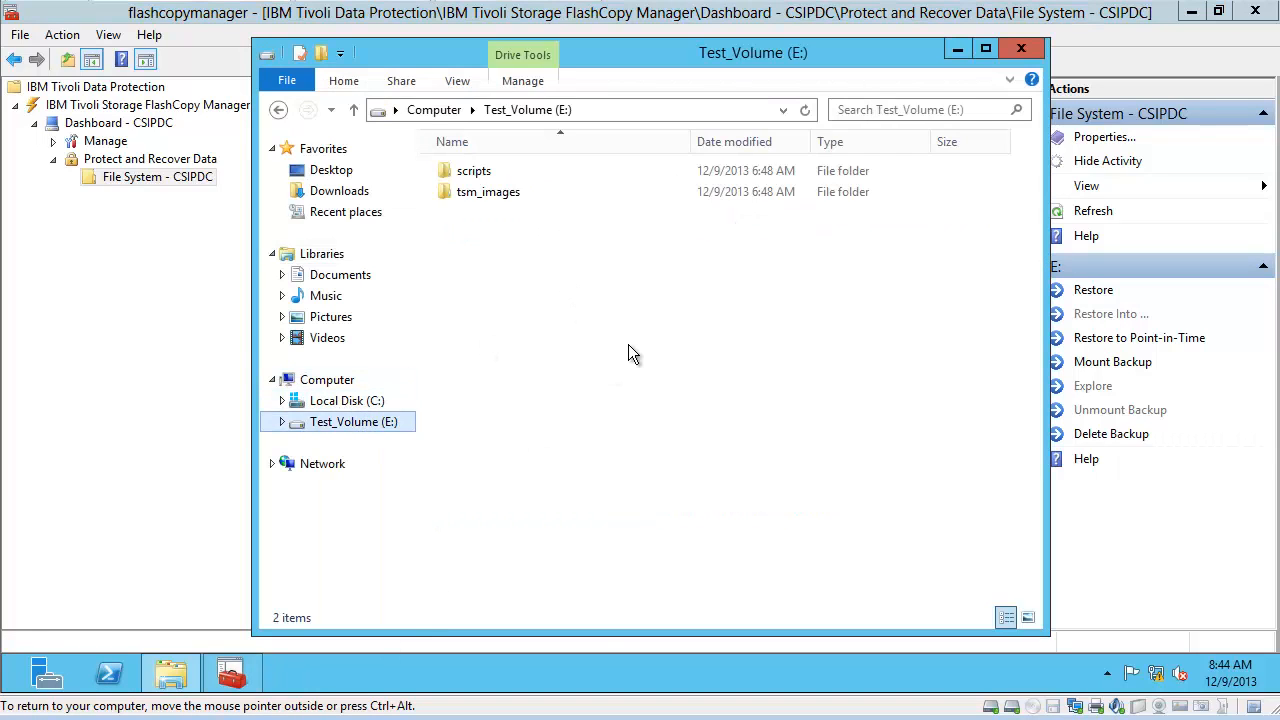
left_click_drag(600, 352, 460, 166)
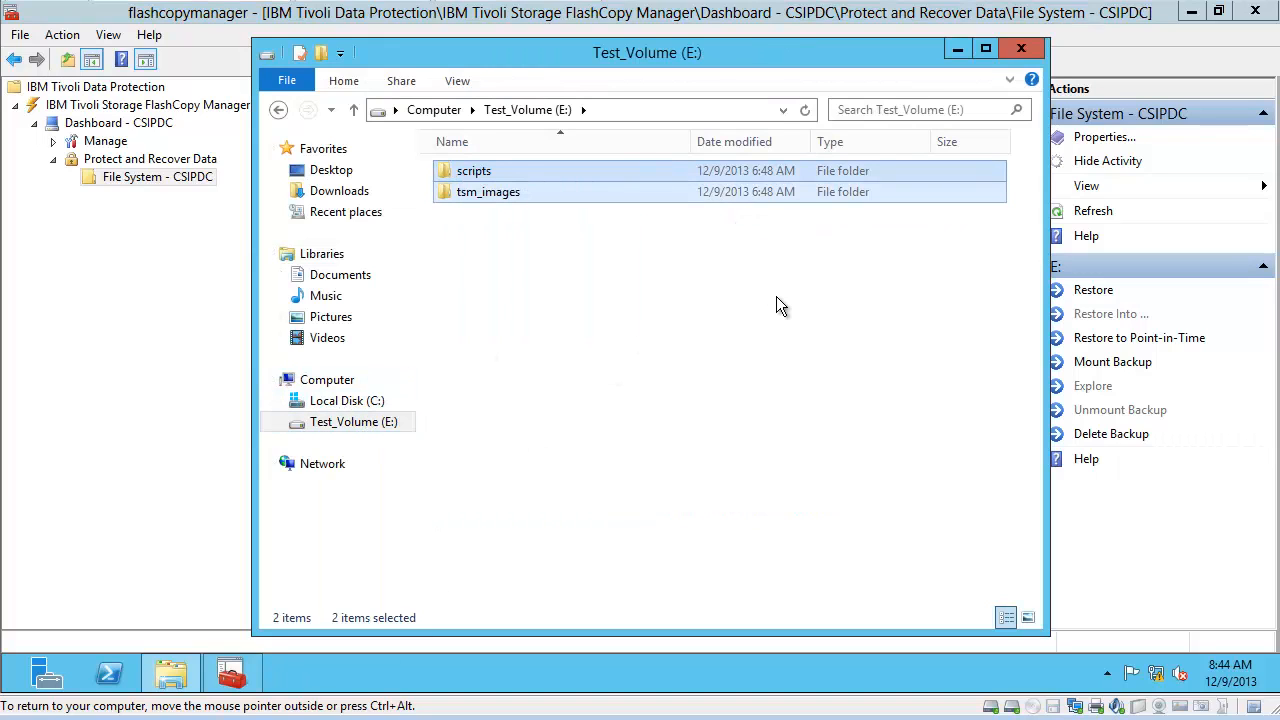
key("Delete")
key("Return")
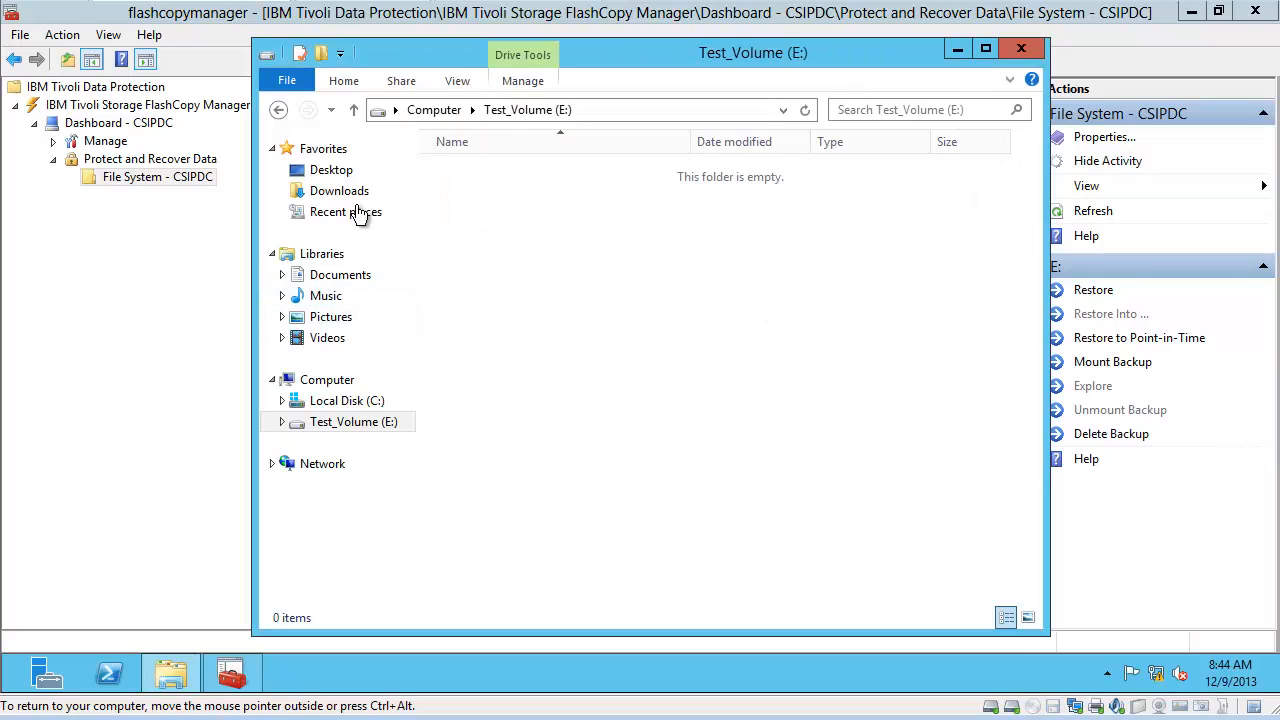
left_click(1026, 46)
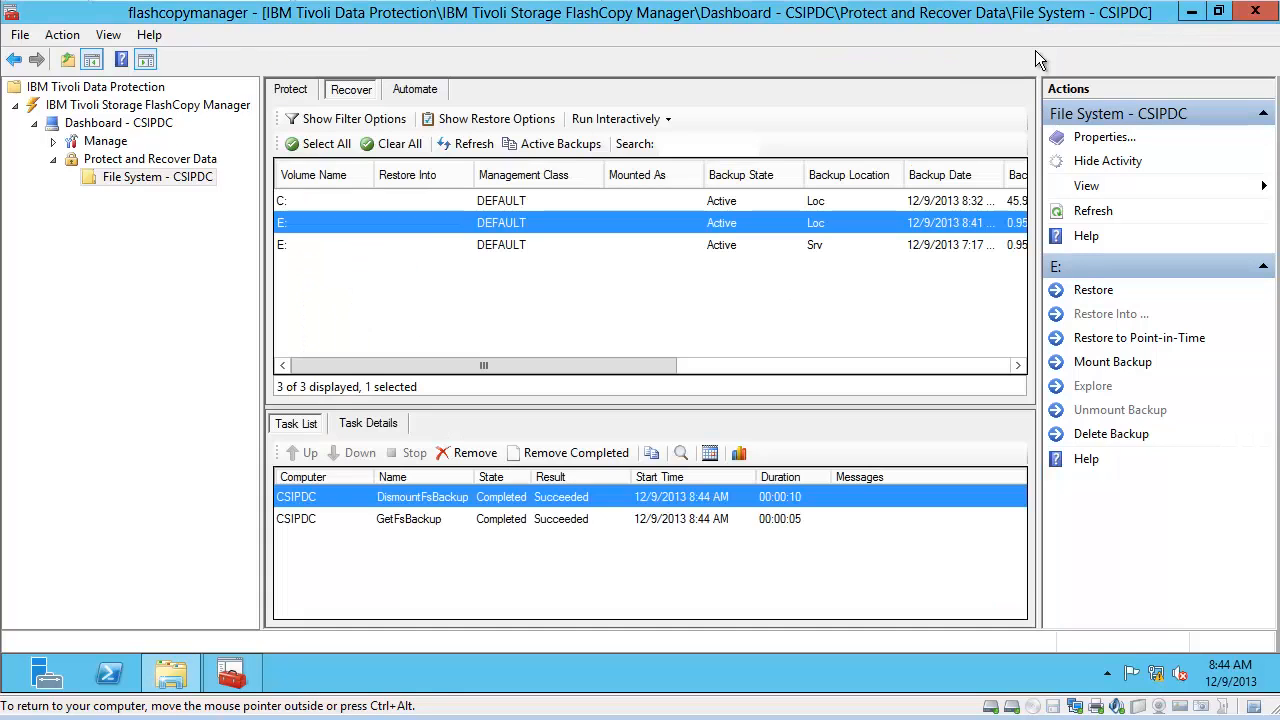
left_click(1192, 12)
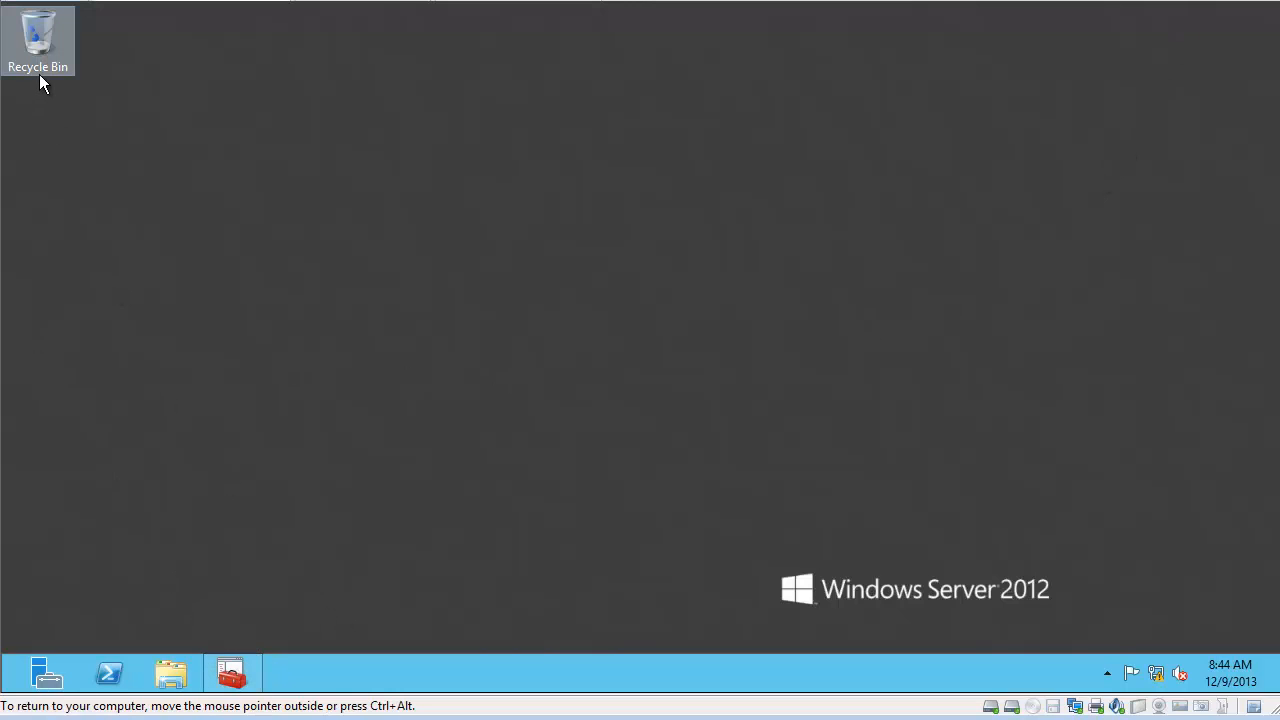
Step: Switch back to FlashCopy Manager and run a full restore of the local E: backup, accepting that the volume is overwritten
left_click(232, 675)
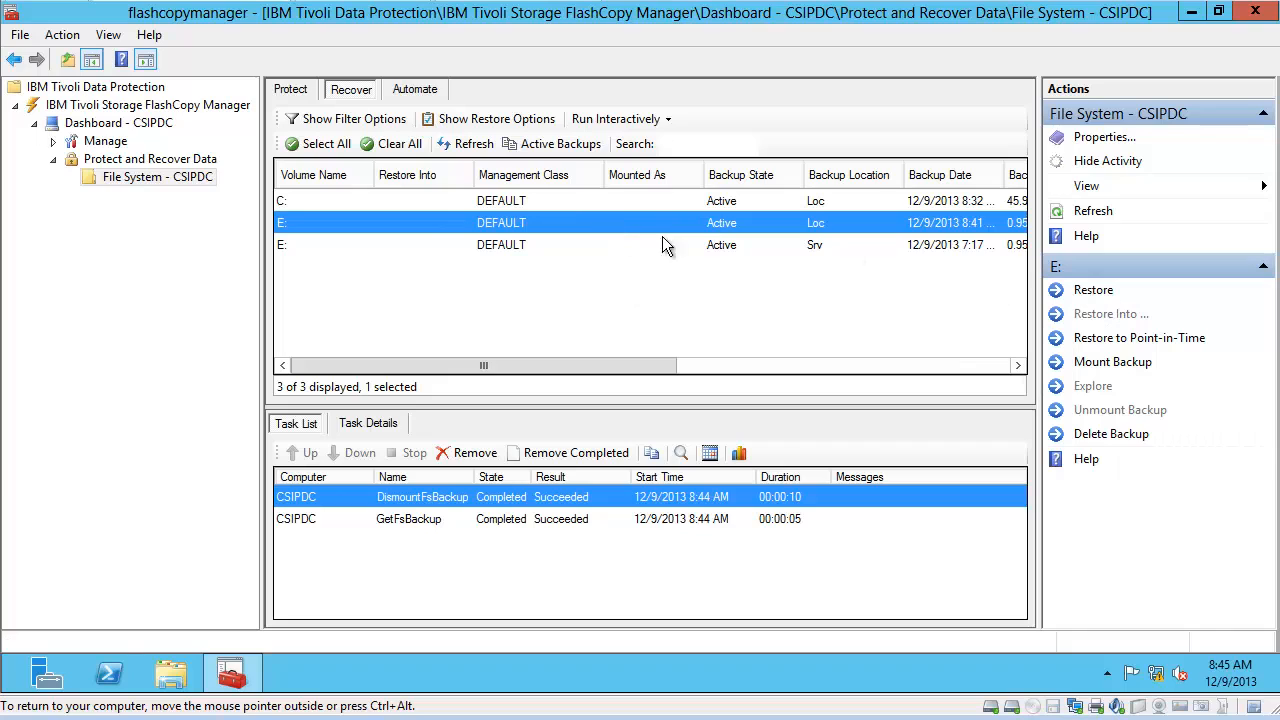
left_click(1058, 292)
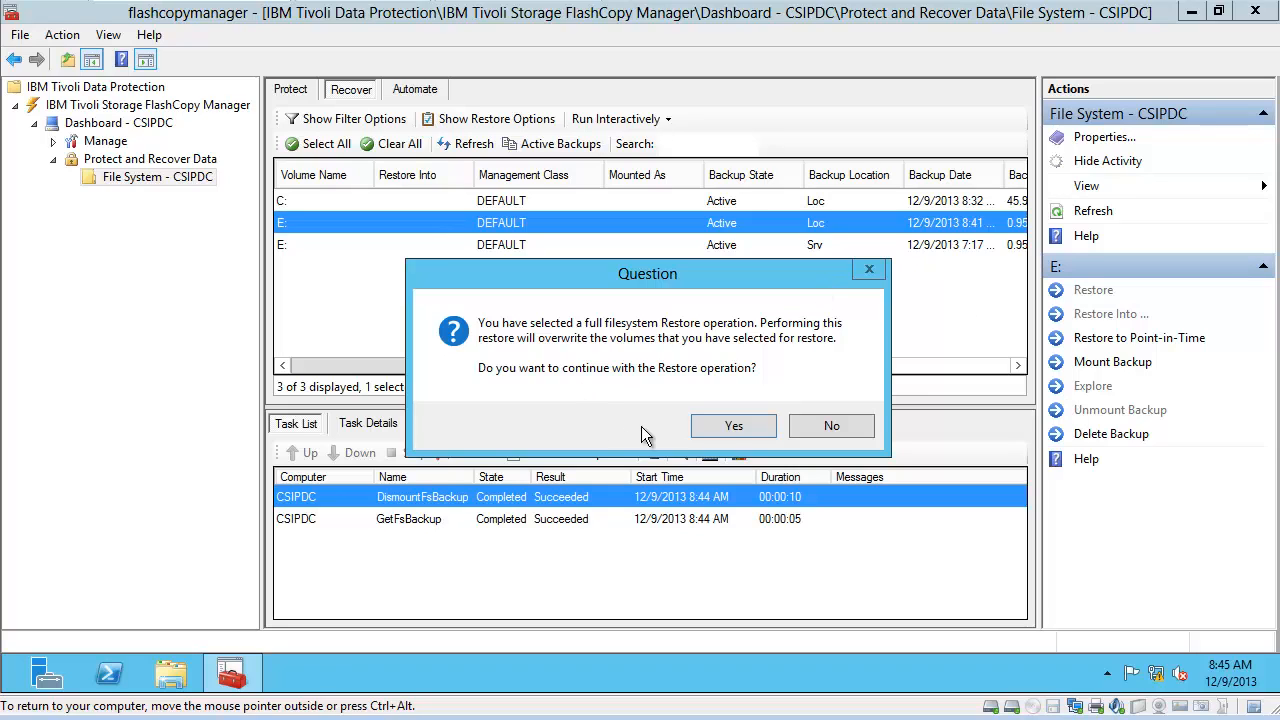
left_click(724, 432)
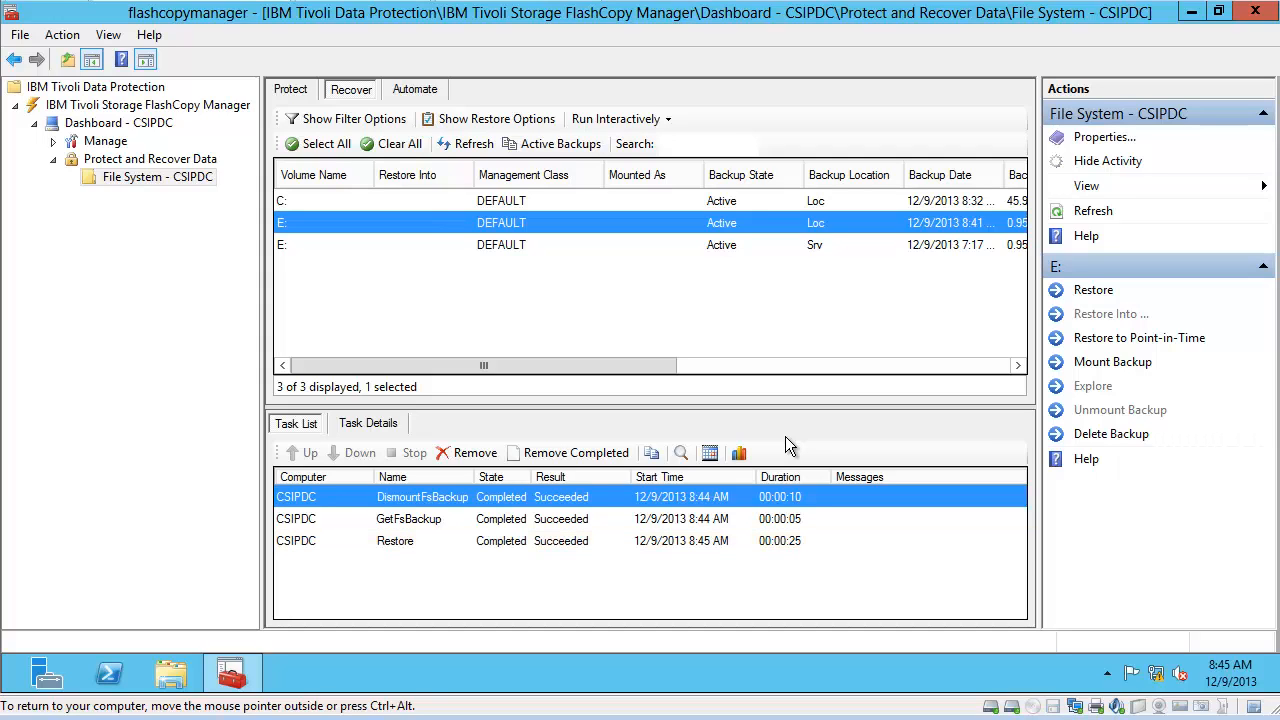
Step: Check the restored folders on Test_Volume (E:) in File Explorer, including the contents of tsm_images, and return to FlashCopy Manager
left_click(1191, 13)
left_click(171, 672)
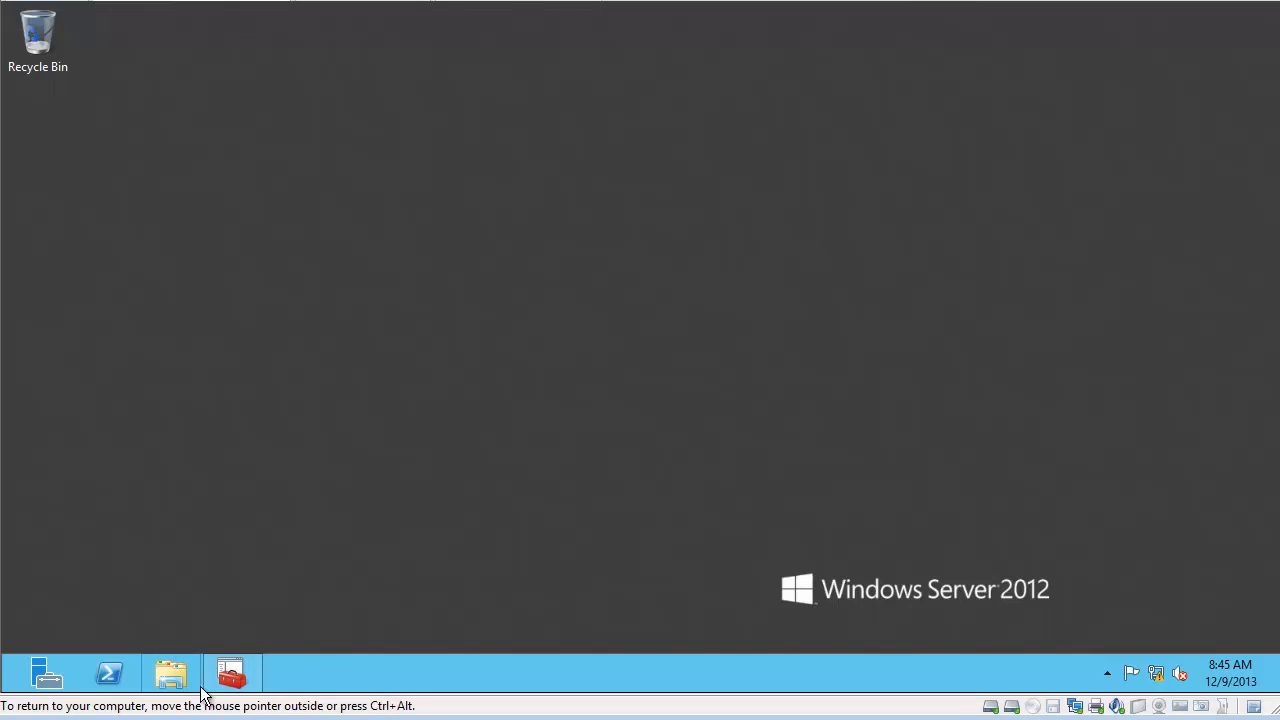
left_click(410, 420)
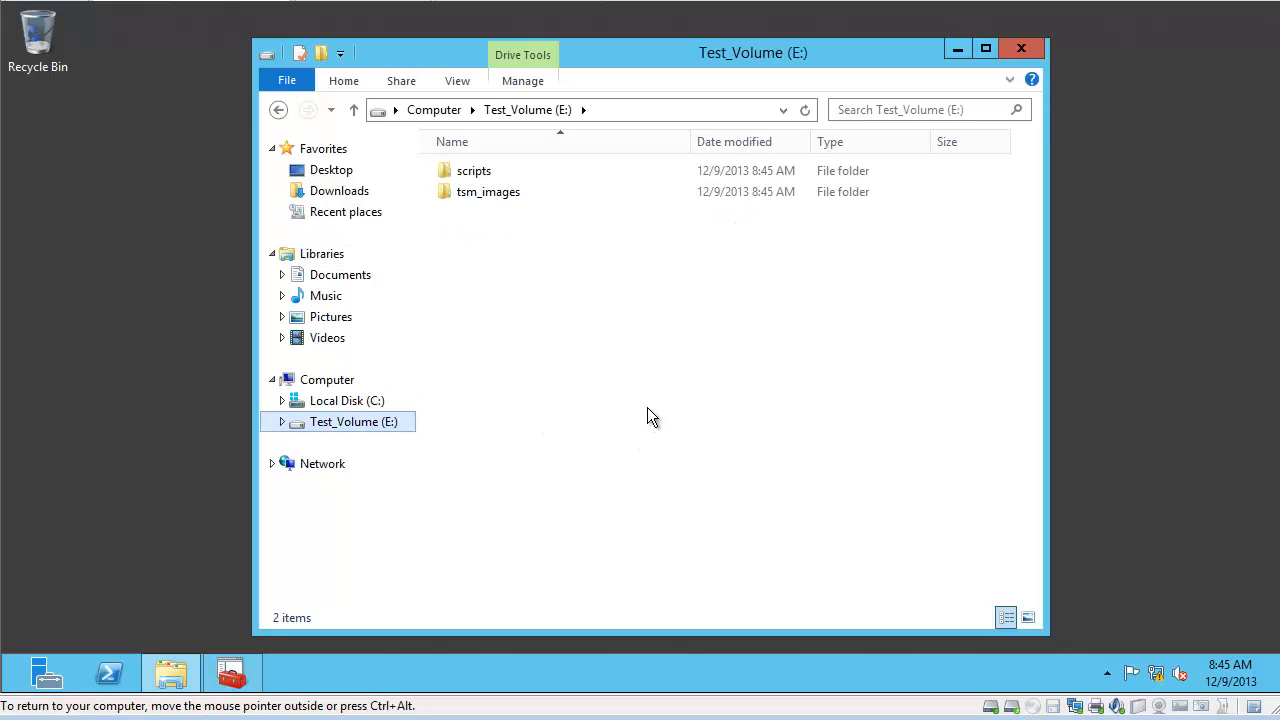
double_click(532, 194)
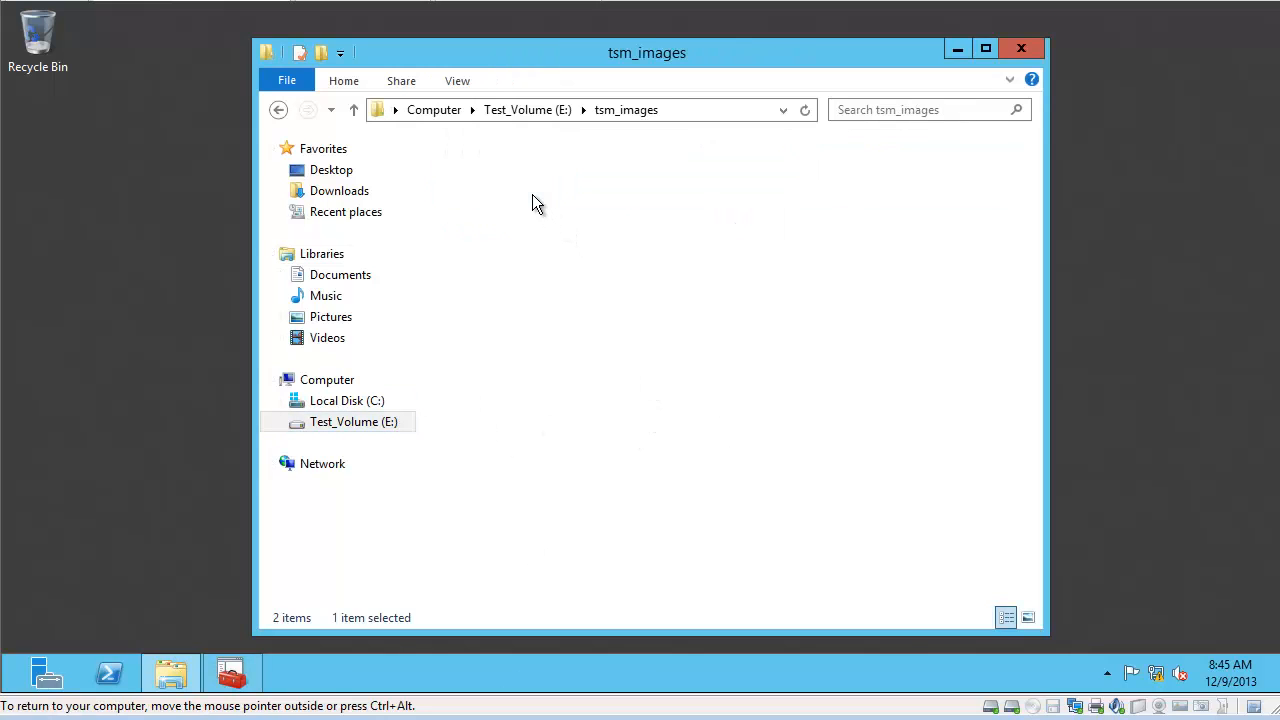
left_click(279, 110)
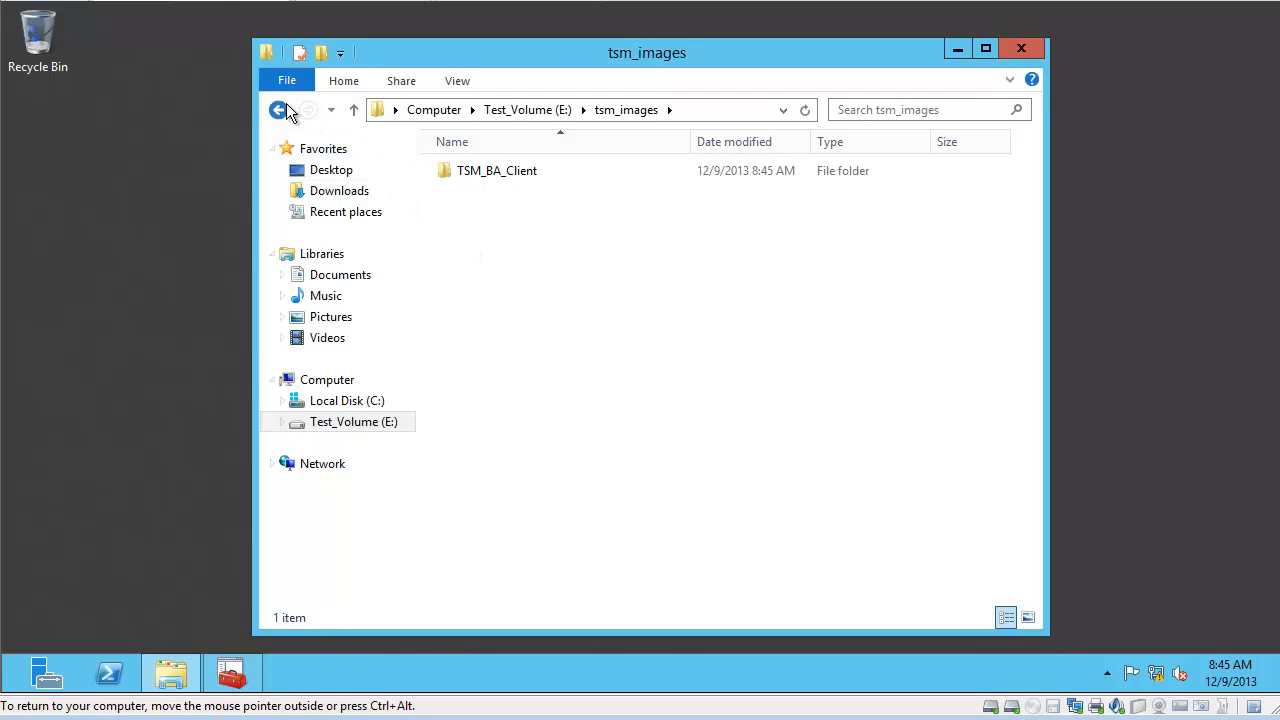
left_click(240, 665)
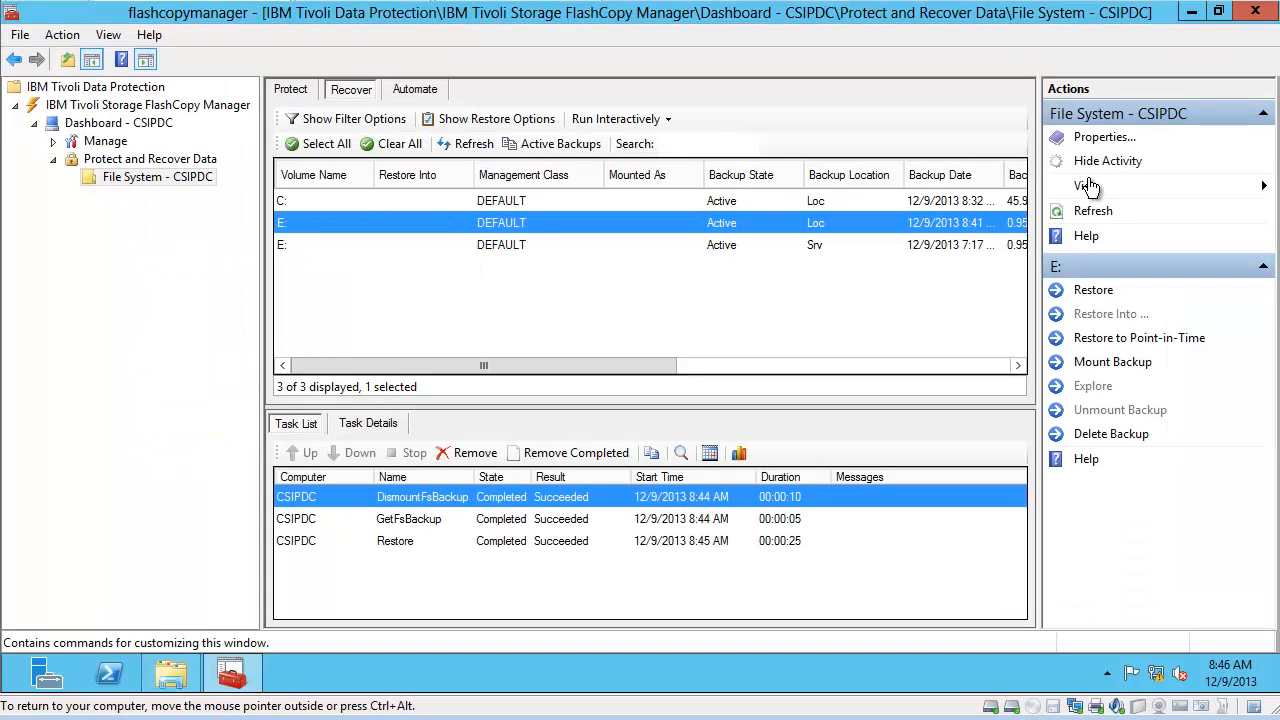